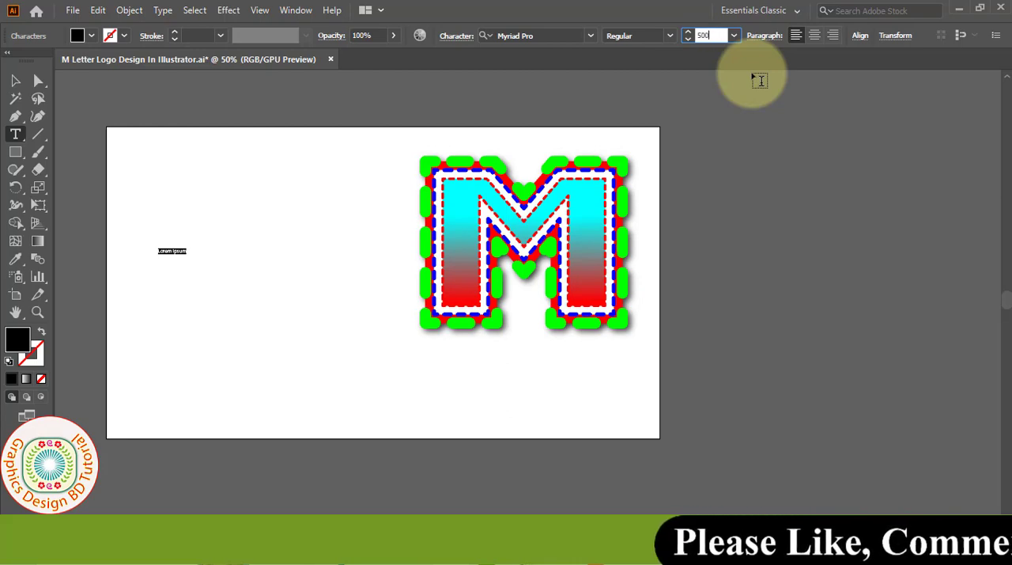
- Set the placeholder text to 500 pt in the Gill Sans Ultra Bold font
key("Return")
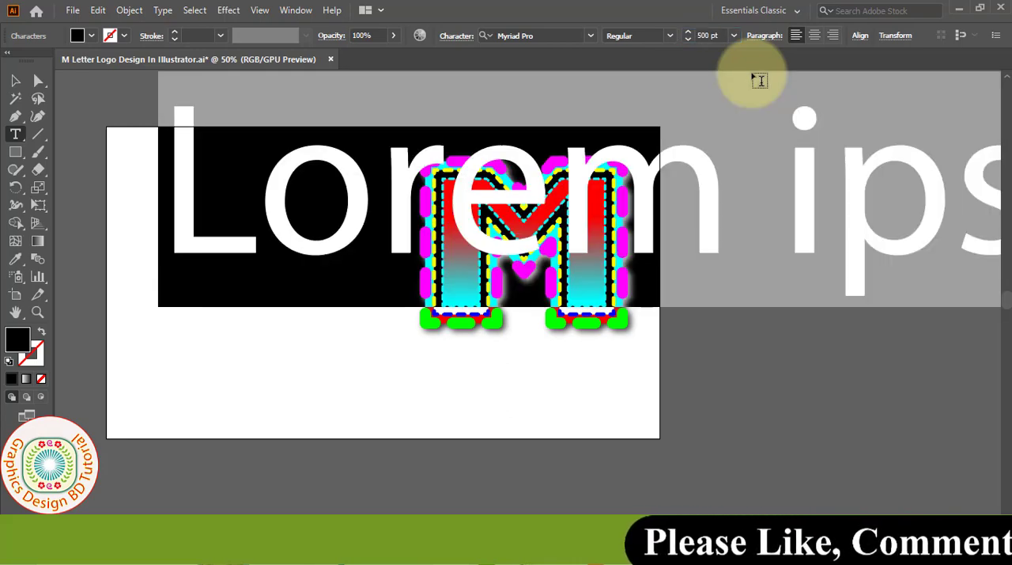
left_click(590, 37)
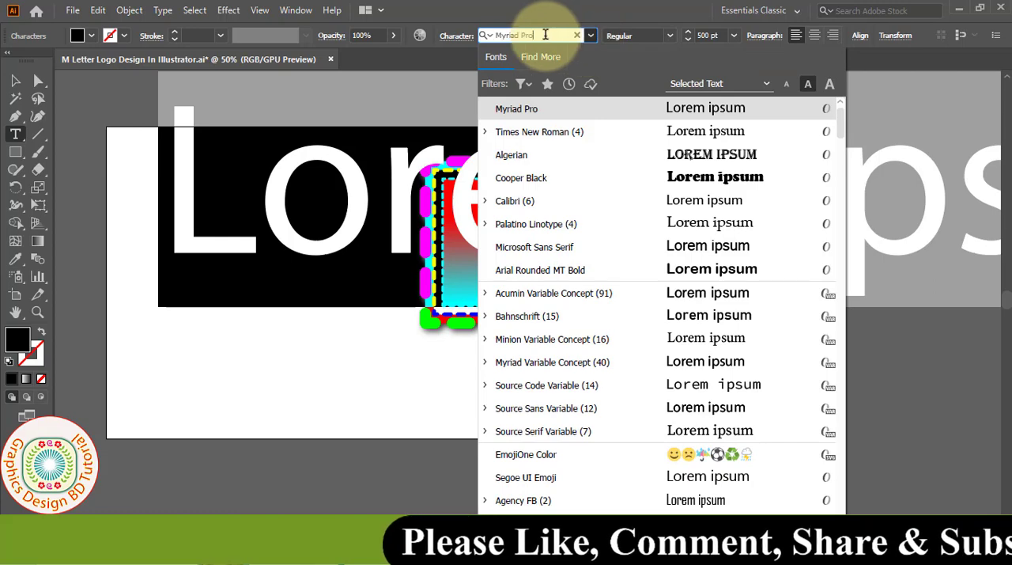
left_click_drag(546, 35, 488, 39)
type("gi")
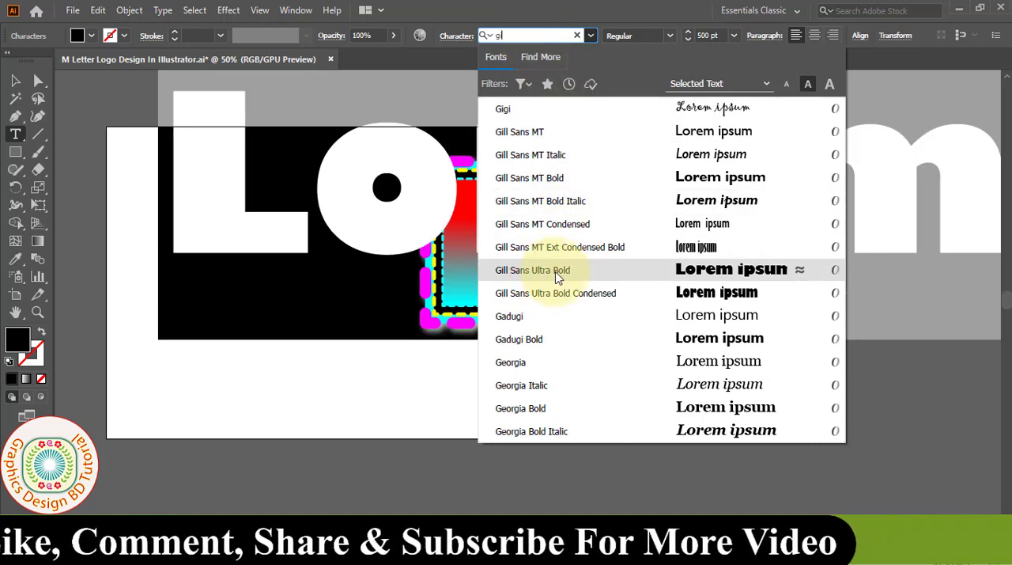
left_click(563, 271)
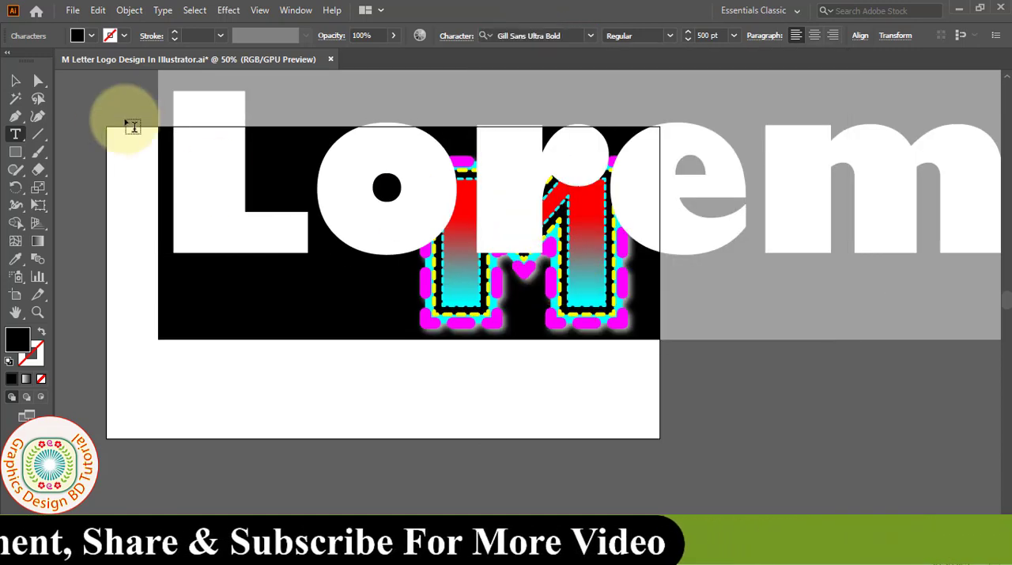
- Replace the placeholder text with the letter M and move it fully onto the artboard beside the finished logo
type("M")
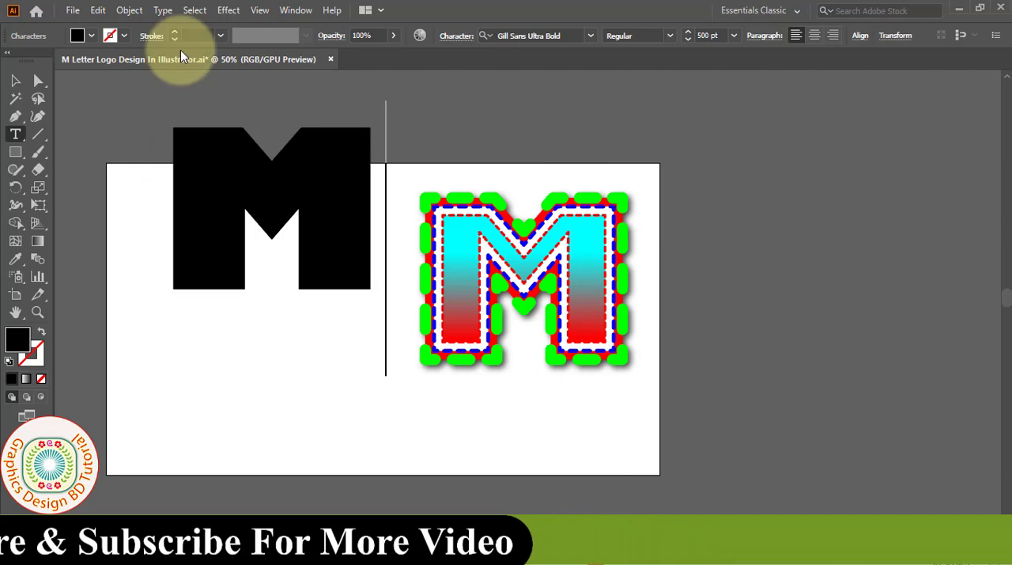
left_click(15, 80)
left_click_drag(333, 202, 324, 276)
key("ctrl+equal")
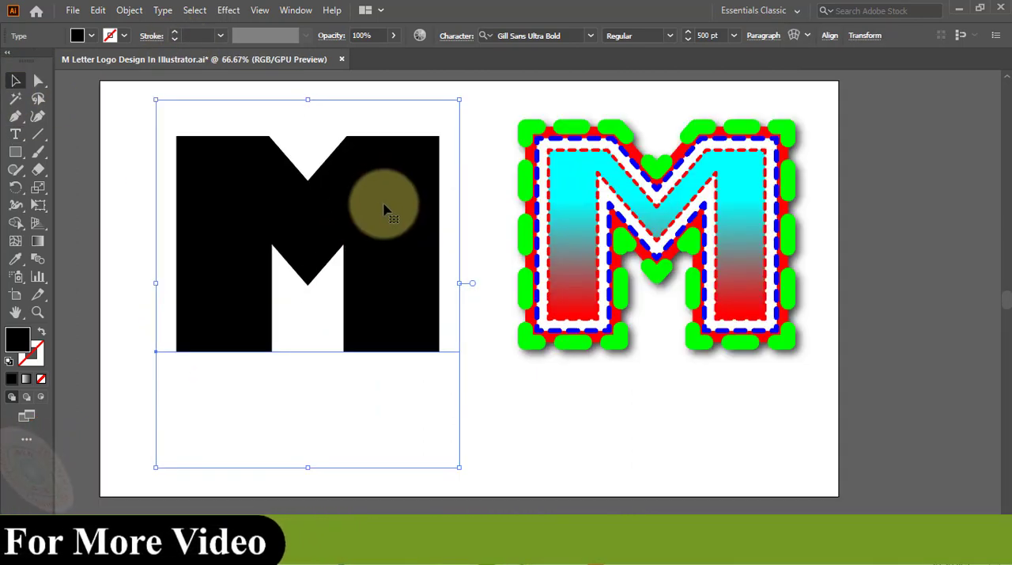
- Convert the black letter M to outlines and ungroup it
right_click(365, 209)
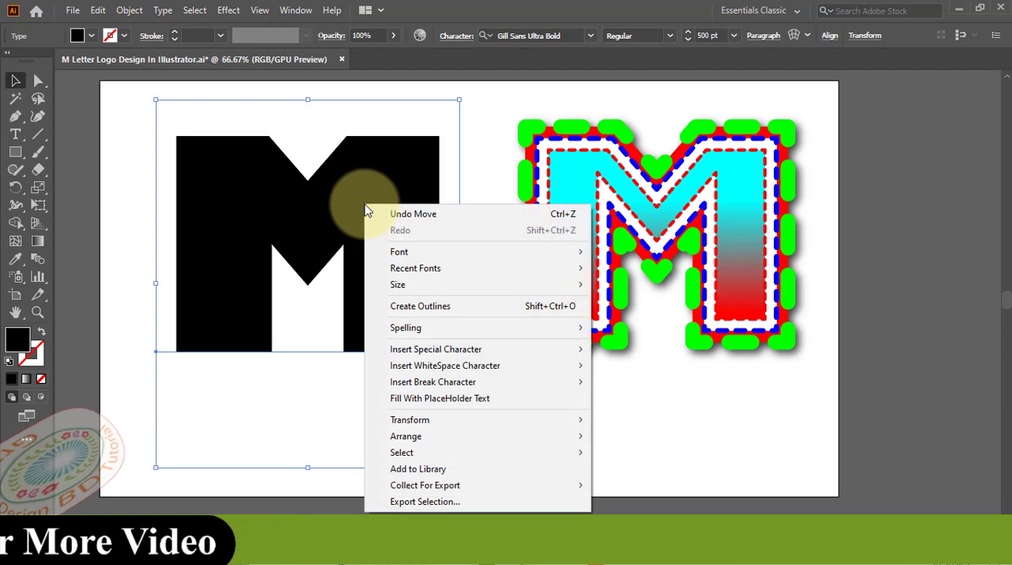
left_click(435, 313)
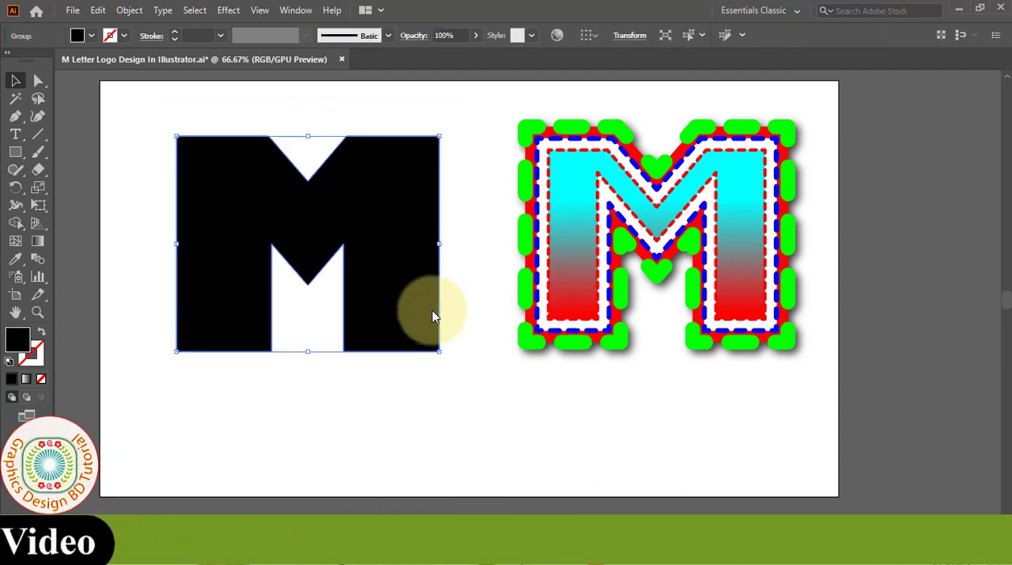
right_click(224, 171)
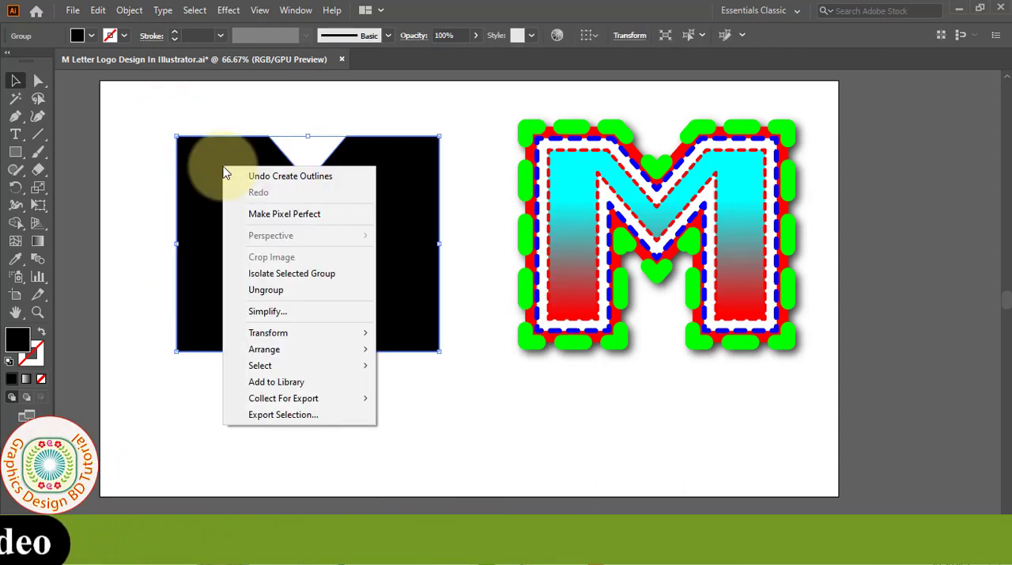
left_click(264, 289)
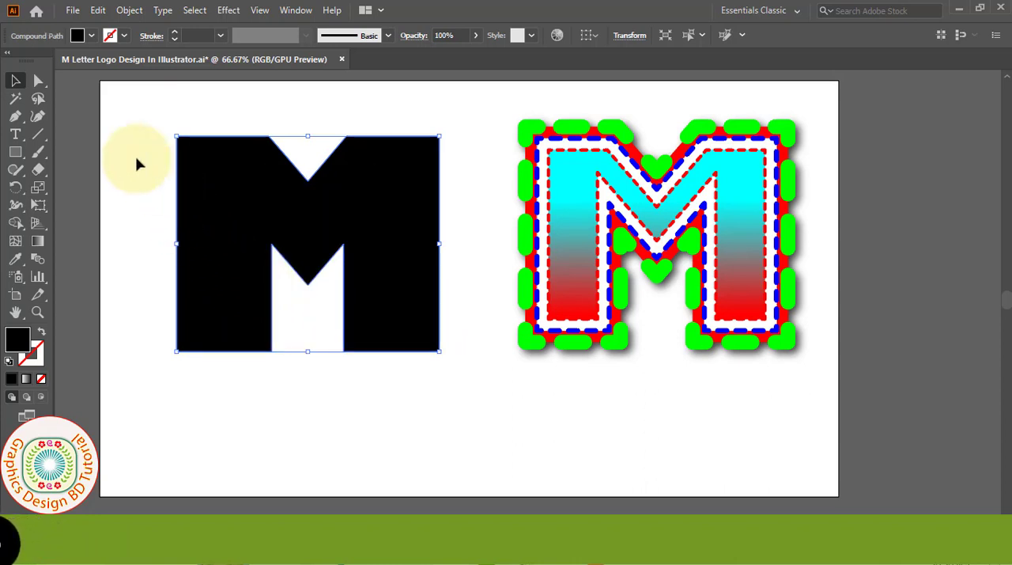
- Apply Expand to the outlined black M shape
left_click(129, 10)
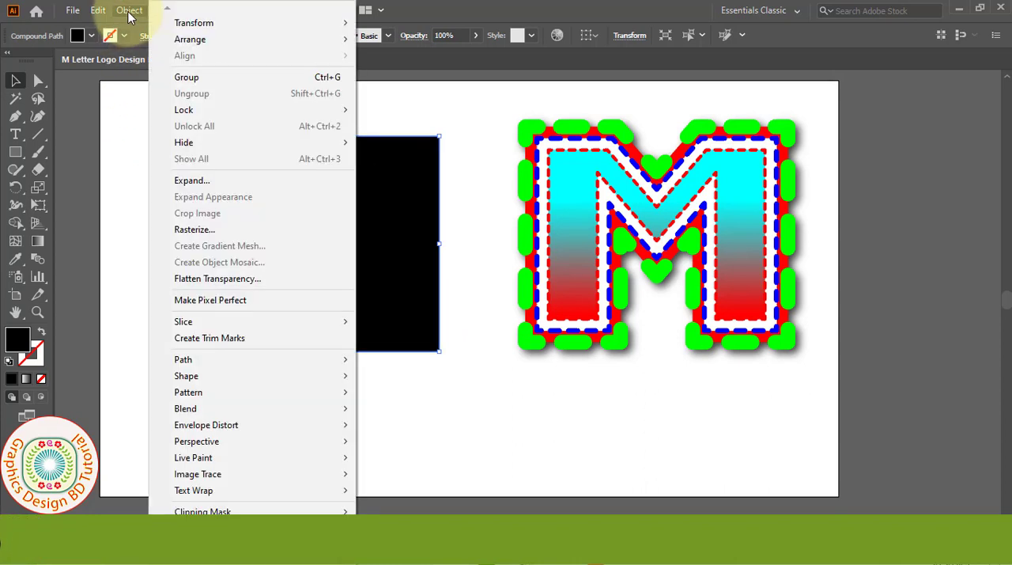
left_click(193, 182)
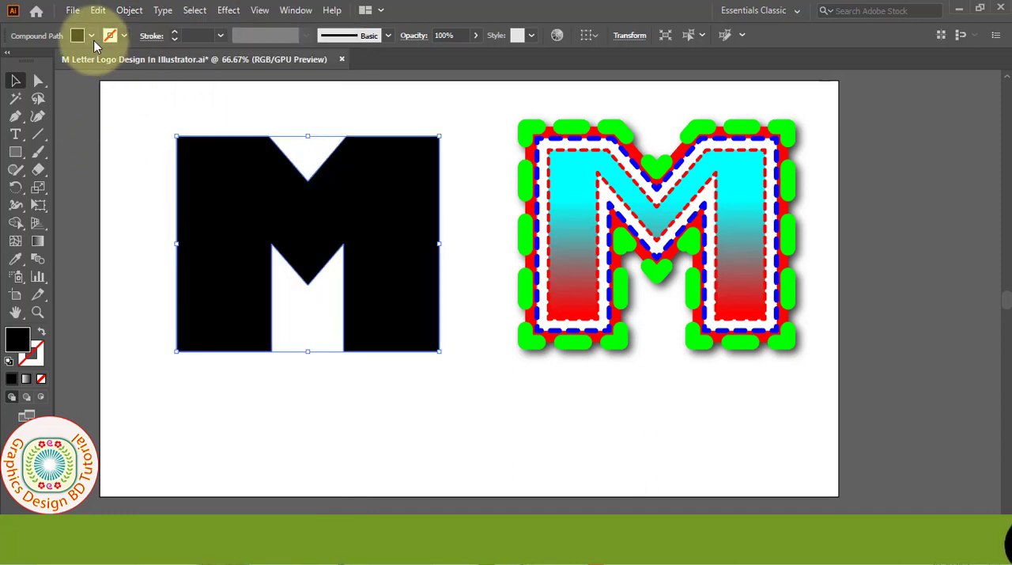
- Remove the fill from the M shape and give it a 2 pt stroke
left_click(93, 37)
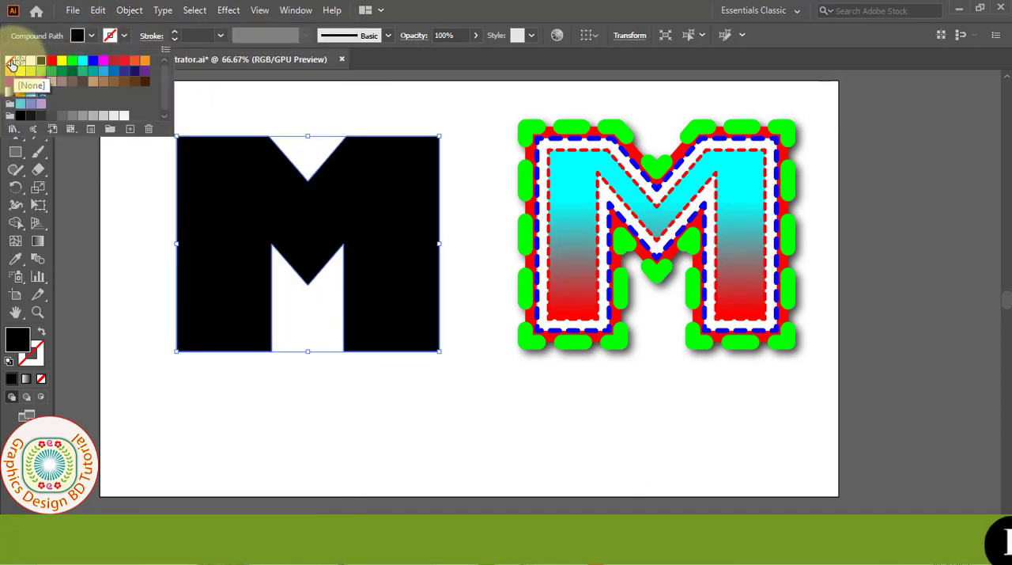
left_click(12, 63)
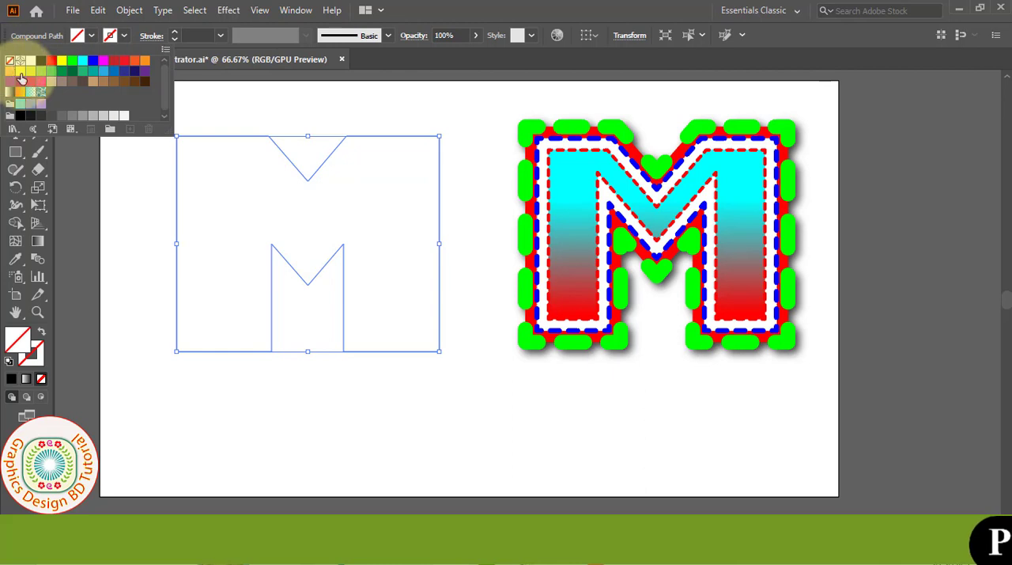
left_click(221, 36)
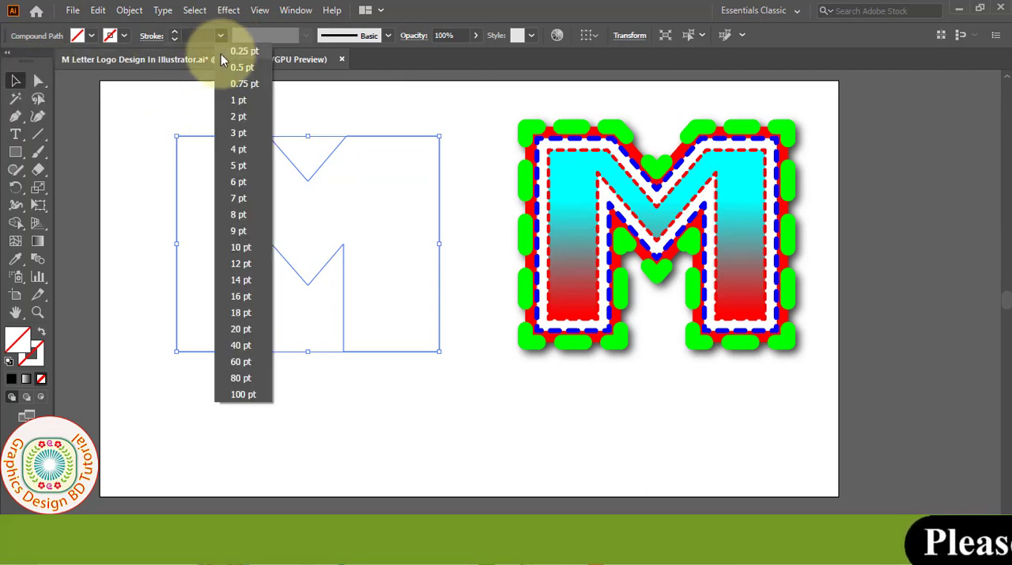
left_click(238, 119)
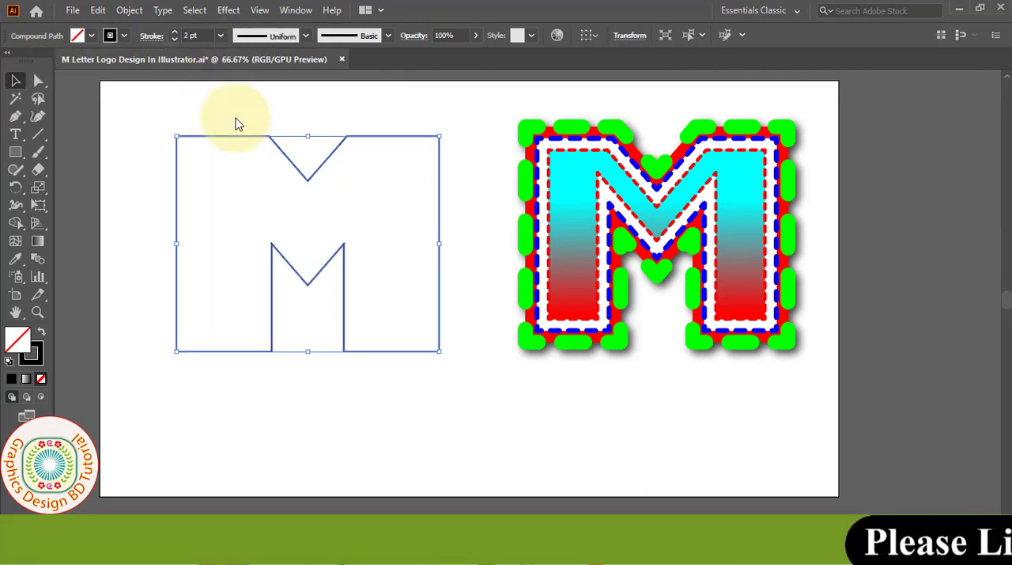
- Create an inner copy of the M outline with Offset Path at -20 px, Miter joins and a miter limit of 4
left_click(130, 12)
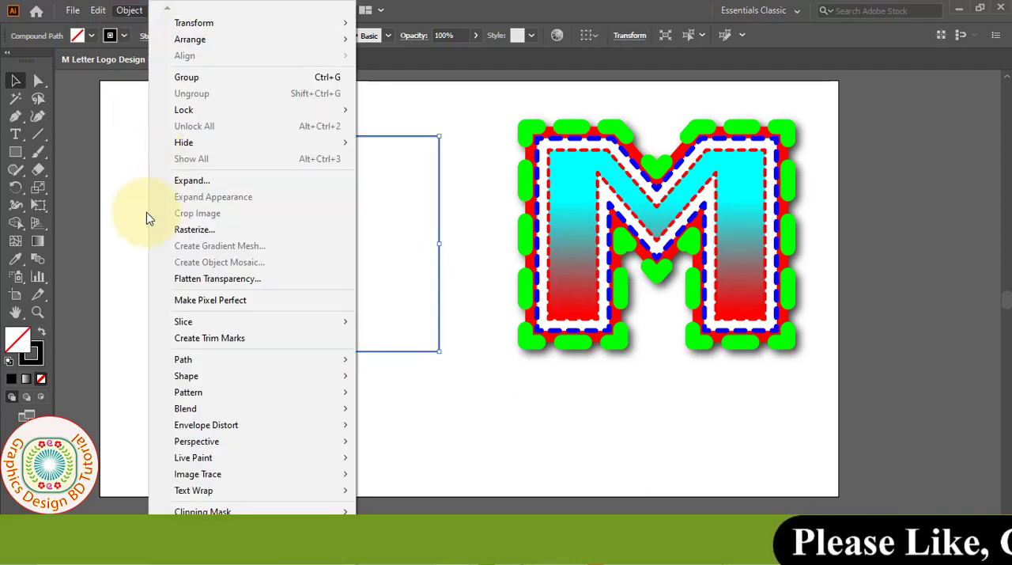
mouse_move(269, 366)
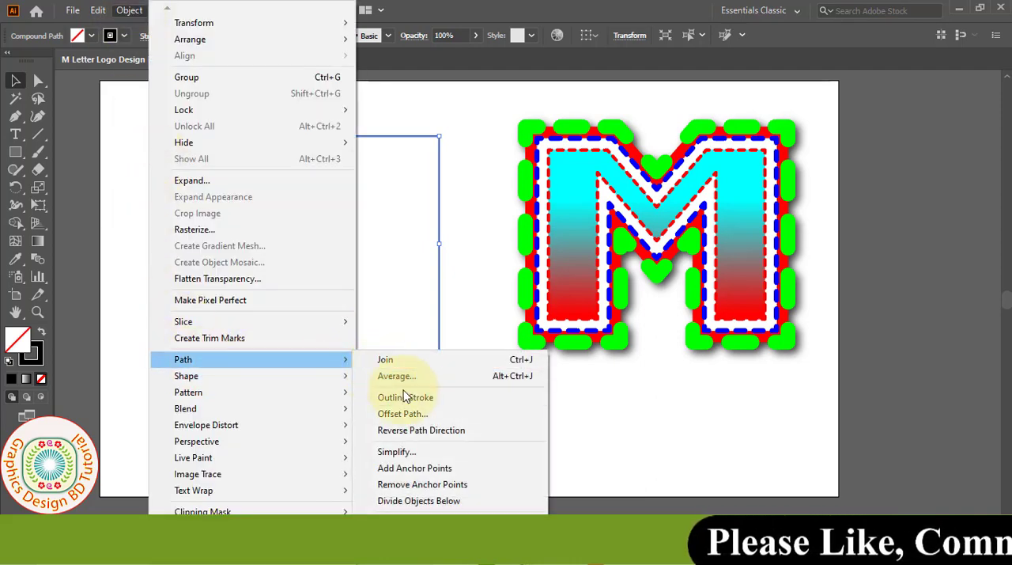
left_click(411, 420)
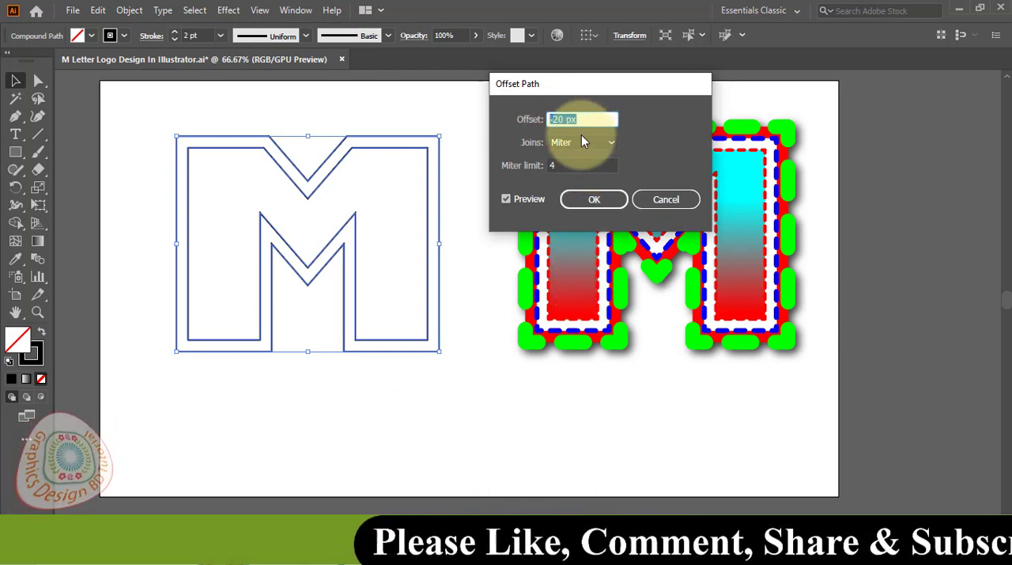
left_click(563, 165)
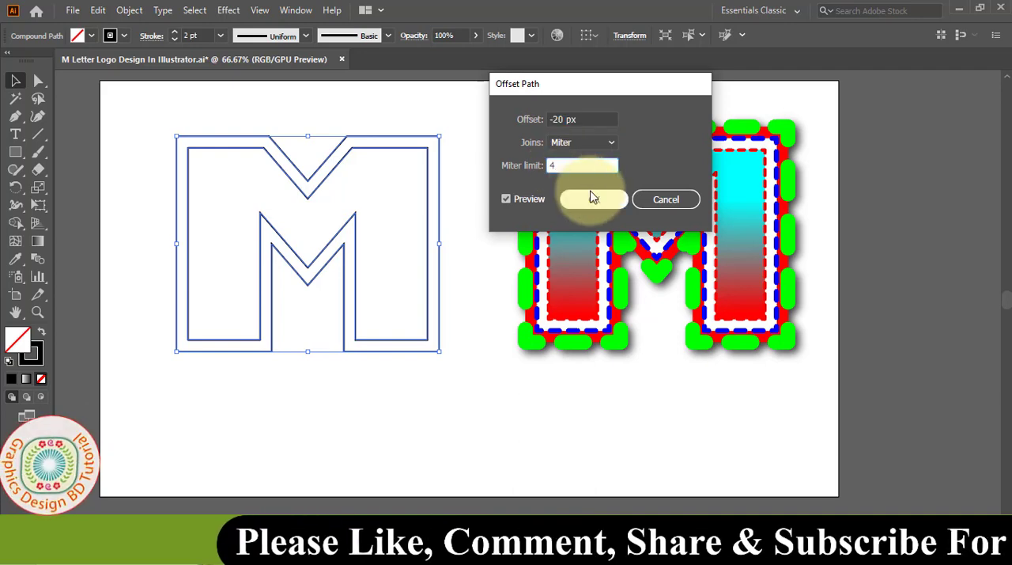
left_click(506, 199)
left_click(506, 199)
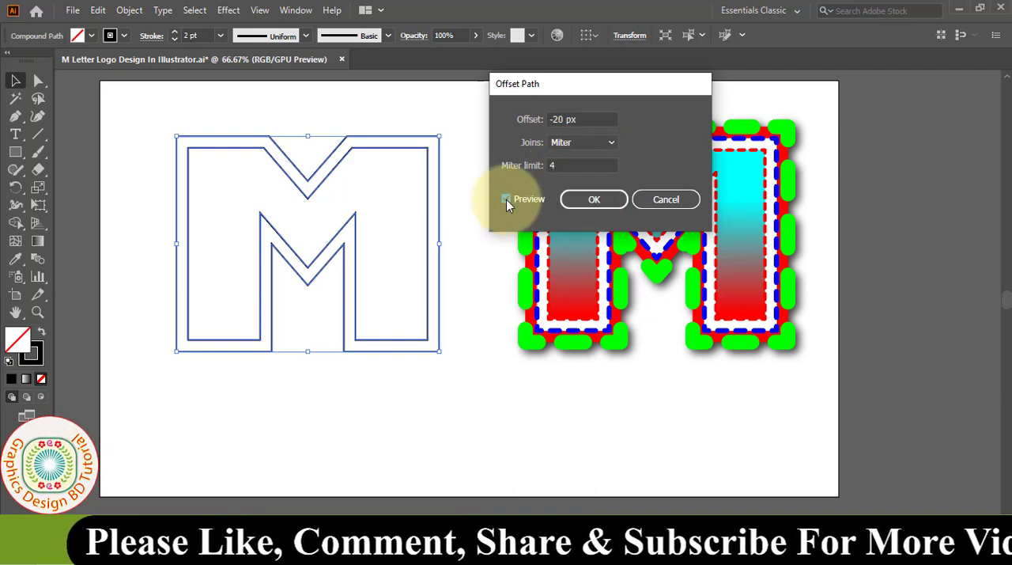
left_click(596, 202)
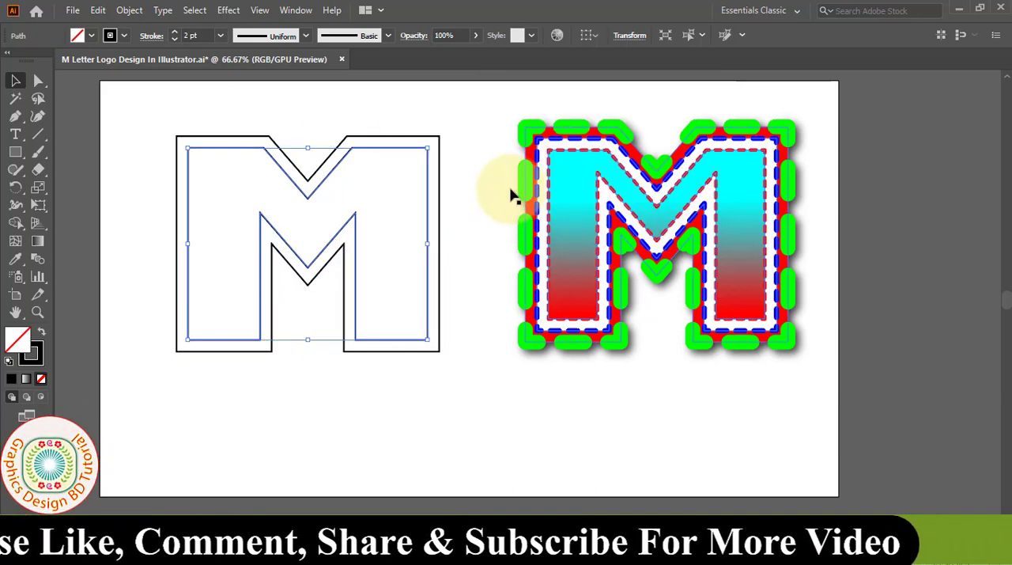
- Offset the inner M outline by another -20 px with Miter joins to make a third, innermost outline
left_click(128, 13)
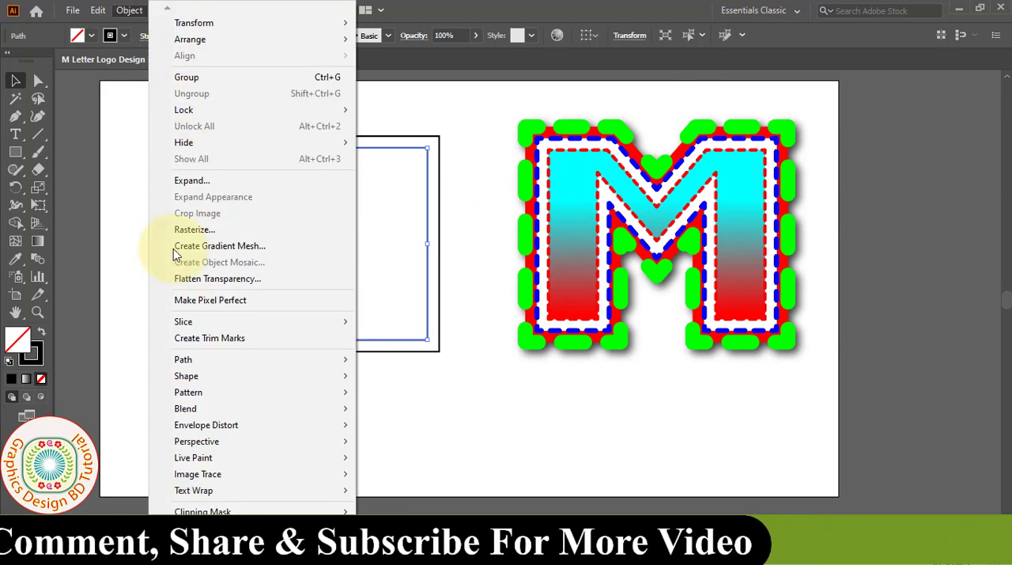
mouse_move(300, 369)
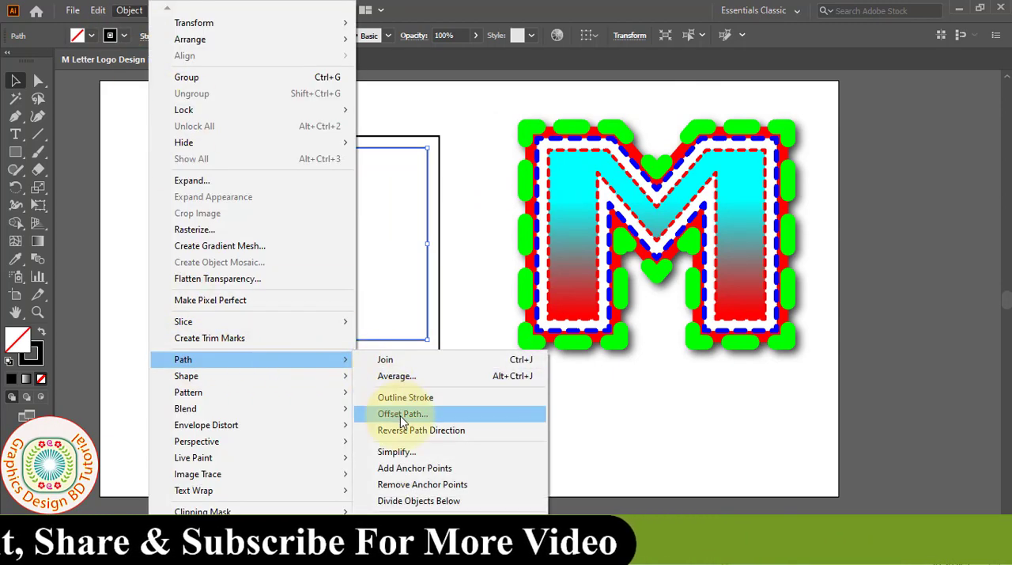
left_click(427, 413)
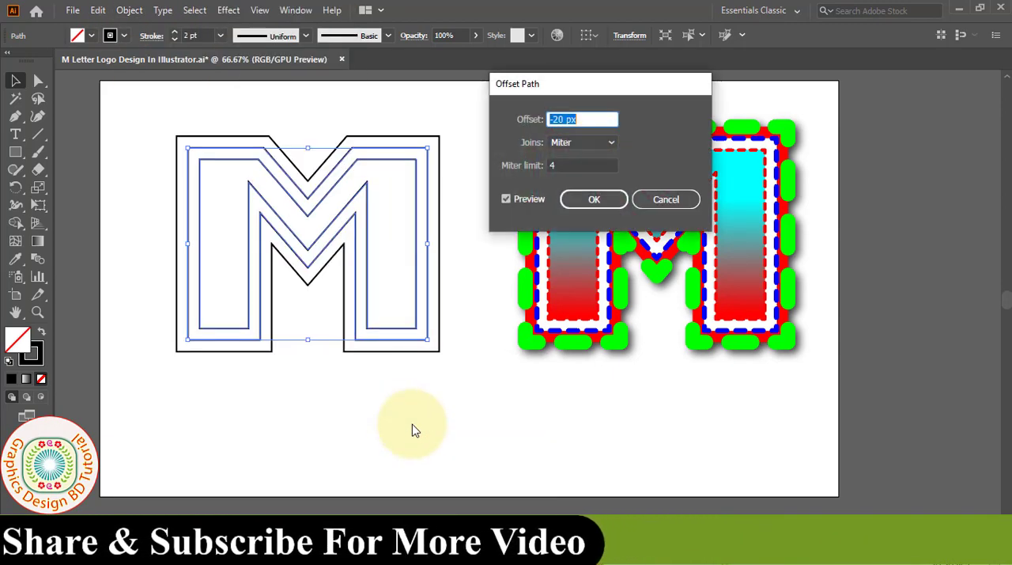
double_click(585, 119)
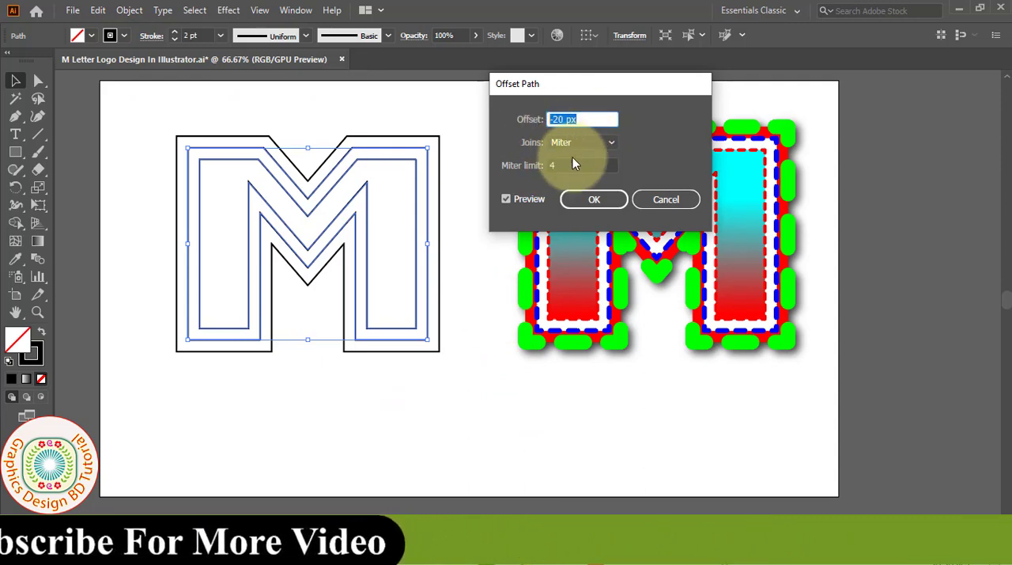
left_click(597, 201)
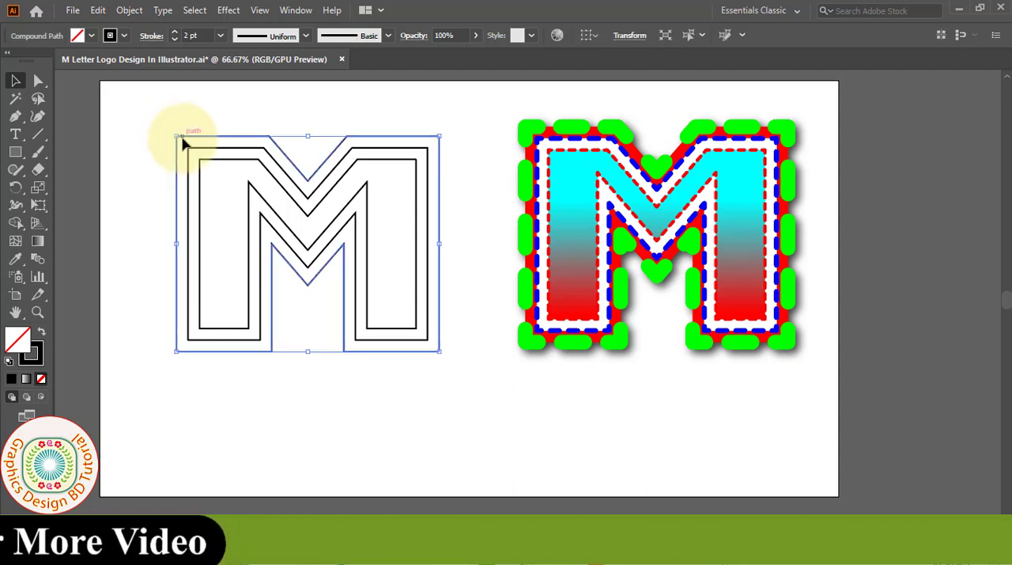
- Fill the outermost M outline with RGB Red and set its stroke colour to green
left_click(91, 36)
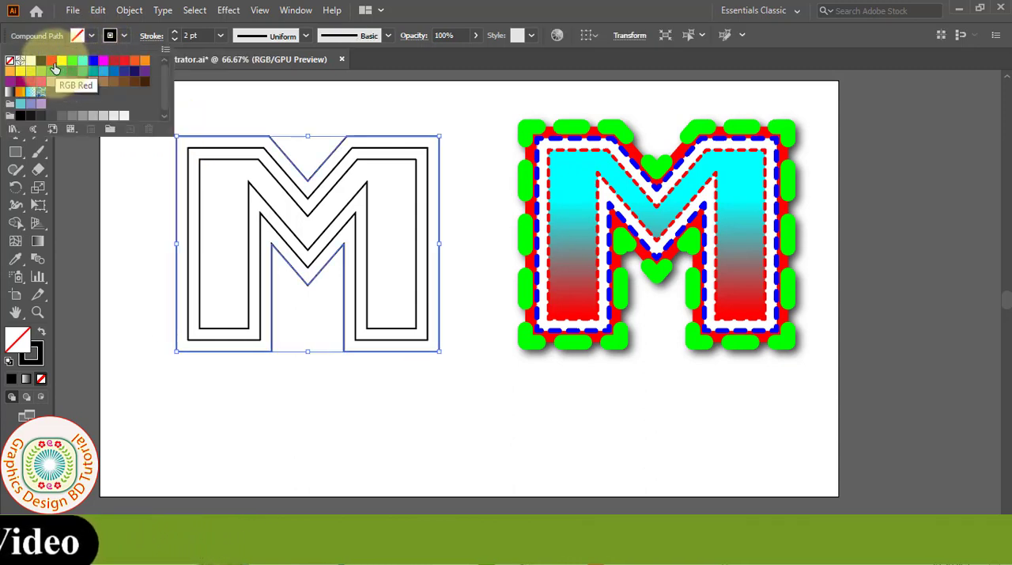
left_click(51, 61)
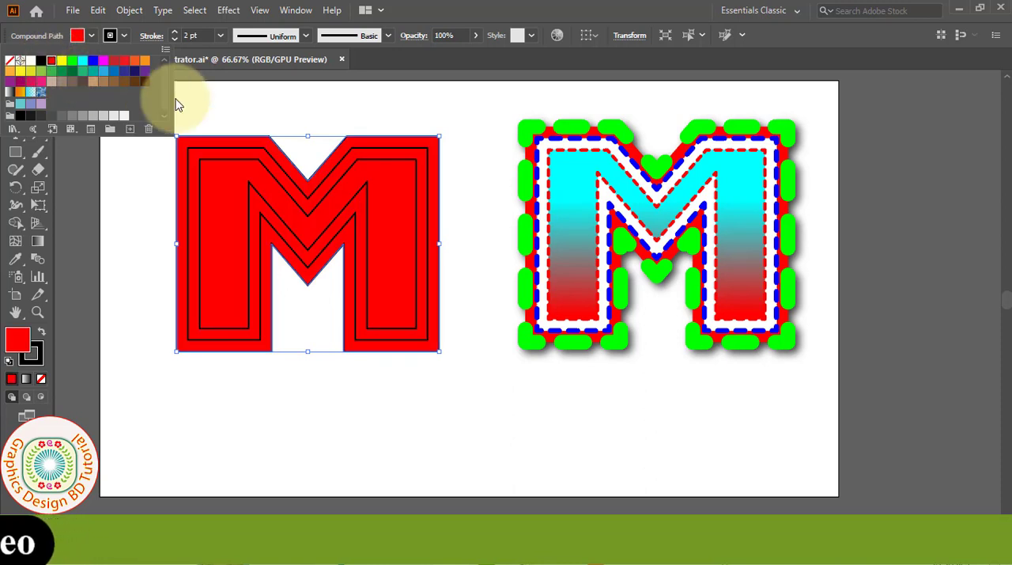
left_click(133, 46)
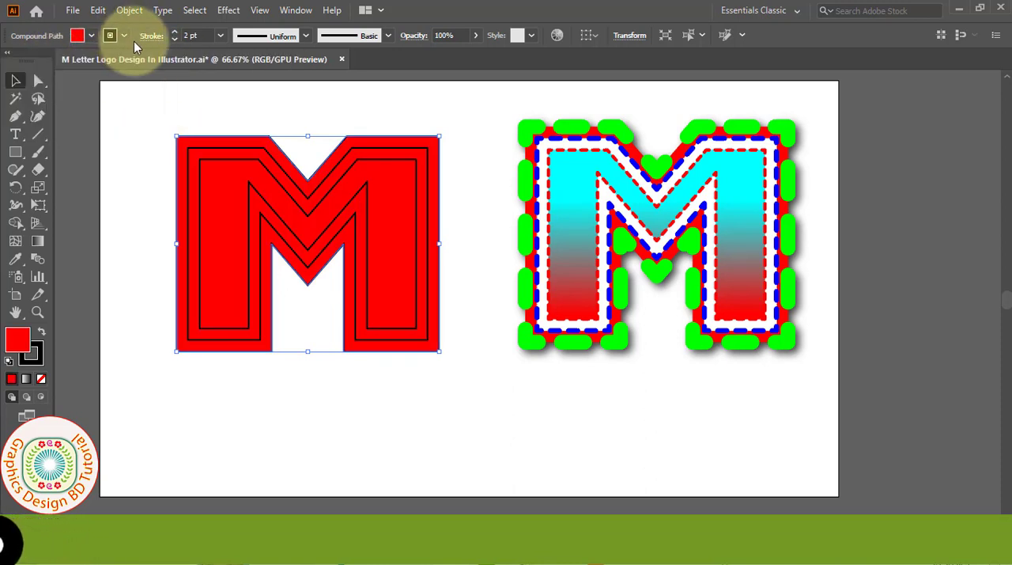
left_click(126, 39)
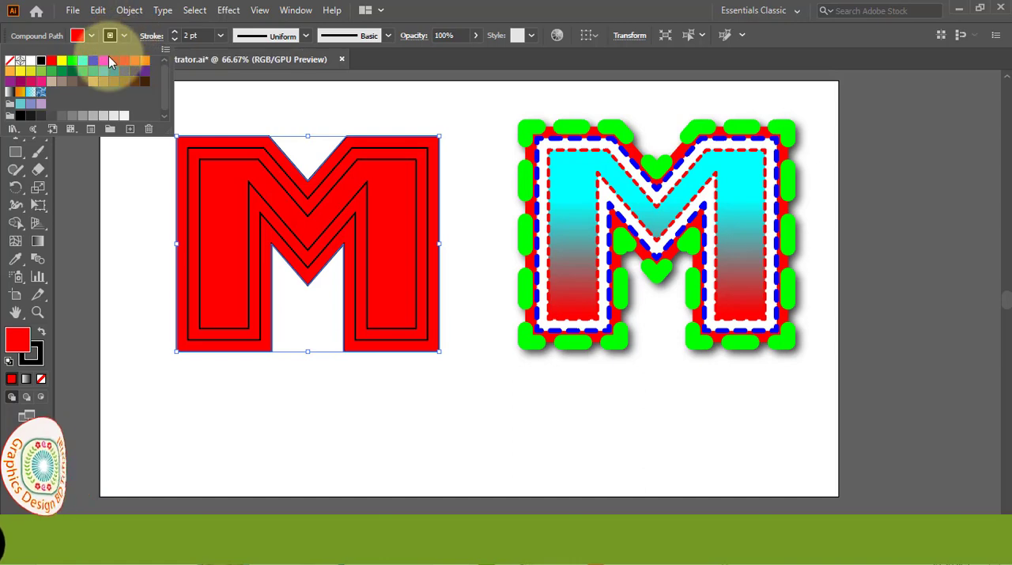
left_click(83, 63)
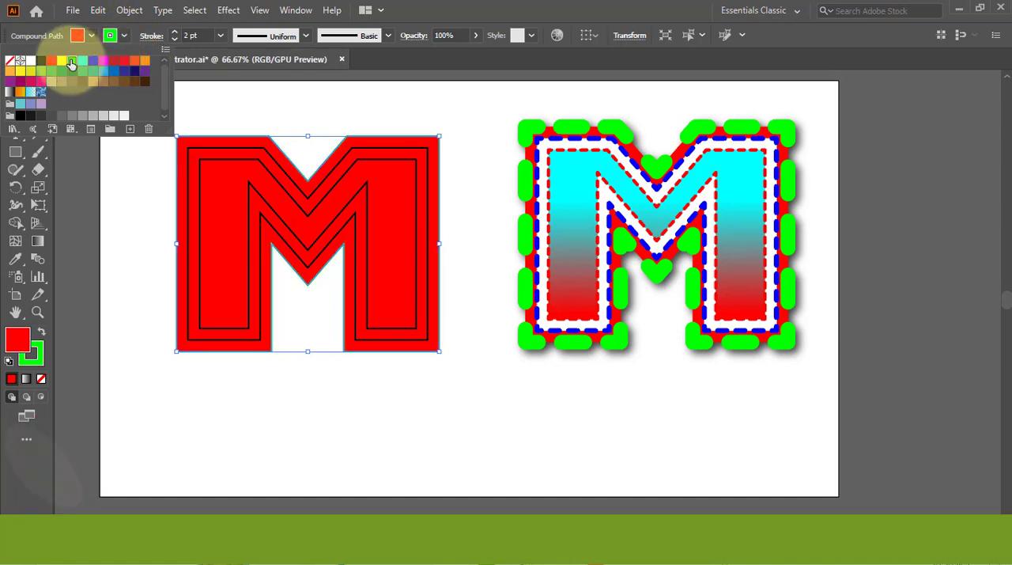
left_click(115, 147)
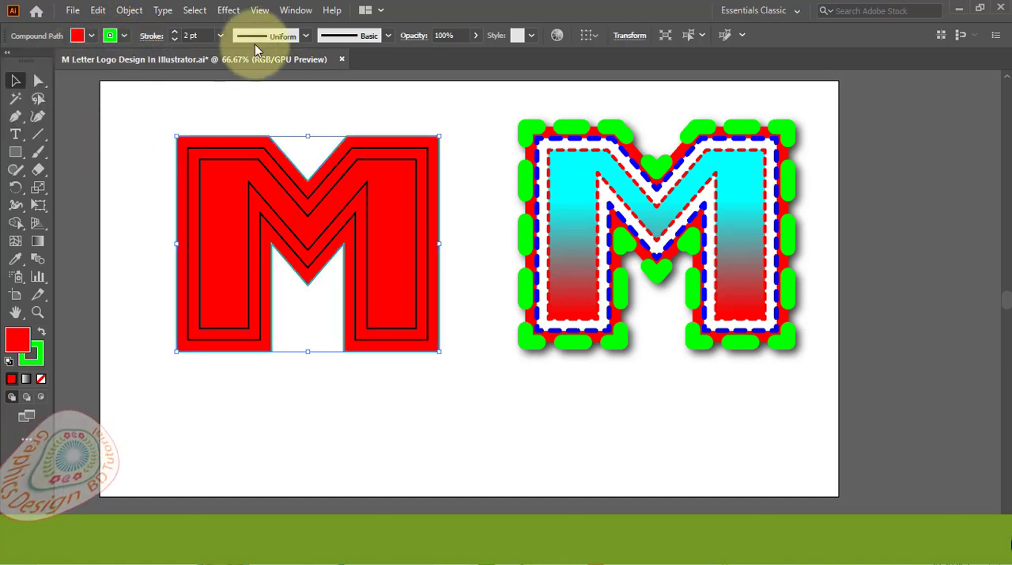
- Set the stroke weight of the outermost M outline to 25 pt
left_click(294, 11)
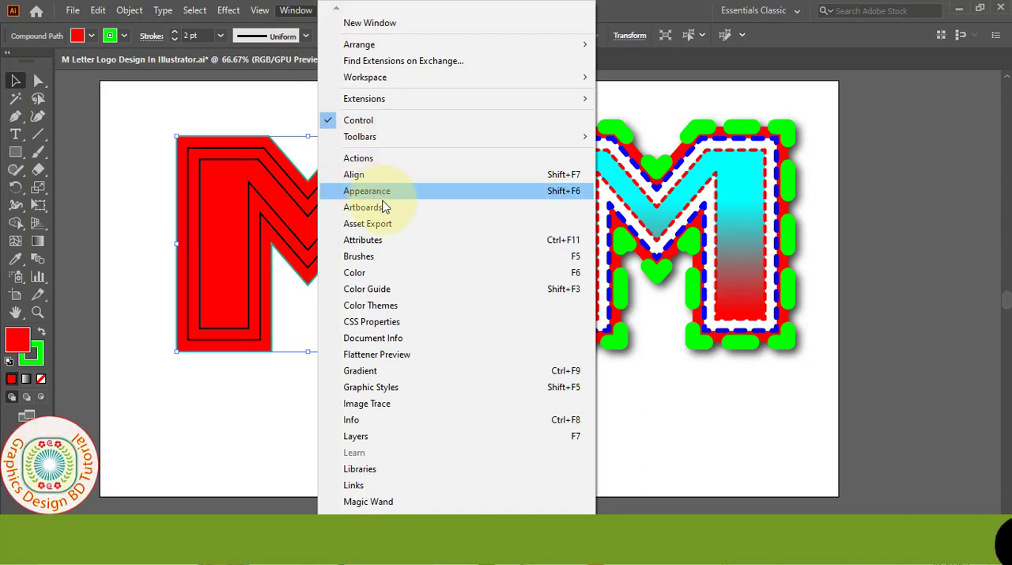
left_click(377, 374)
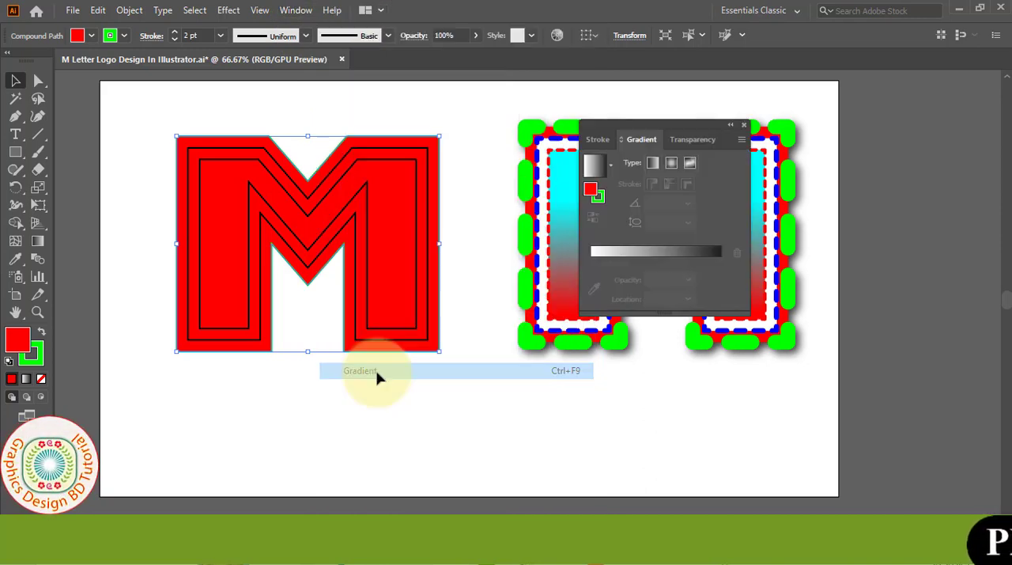
left_click_drag(685, 134, 589, 94)
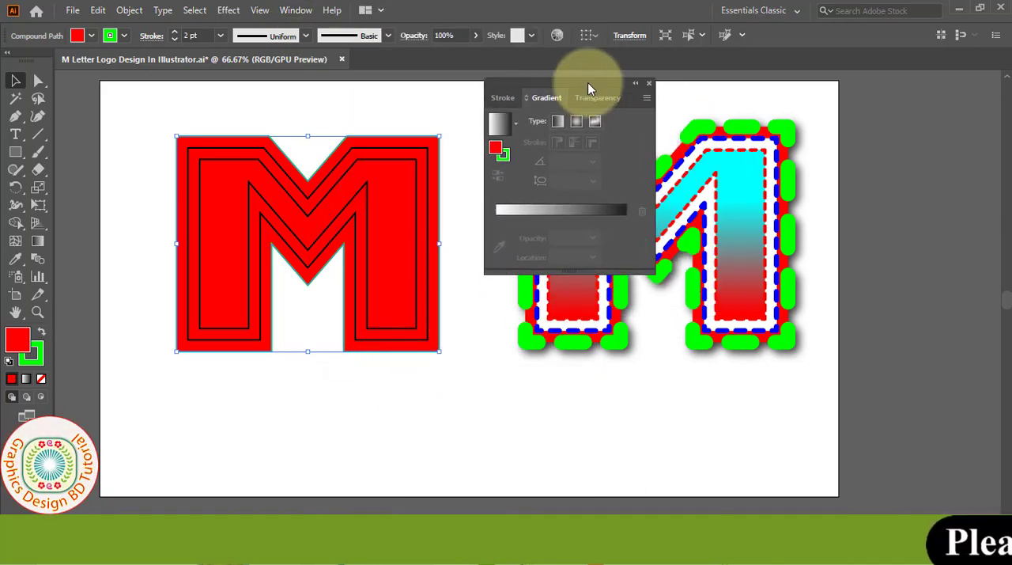
left_click(503, 98)
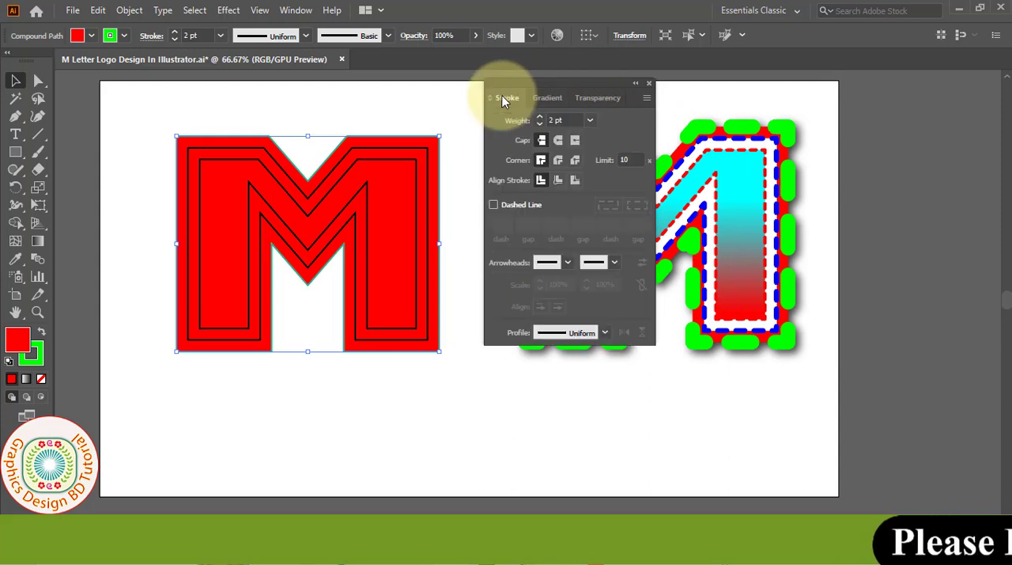
left_click(568, 119)
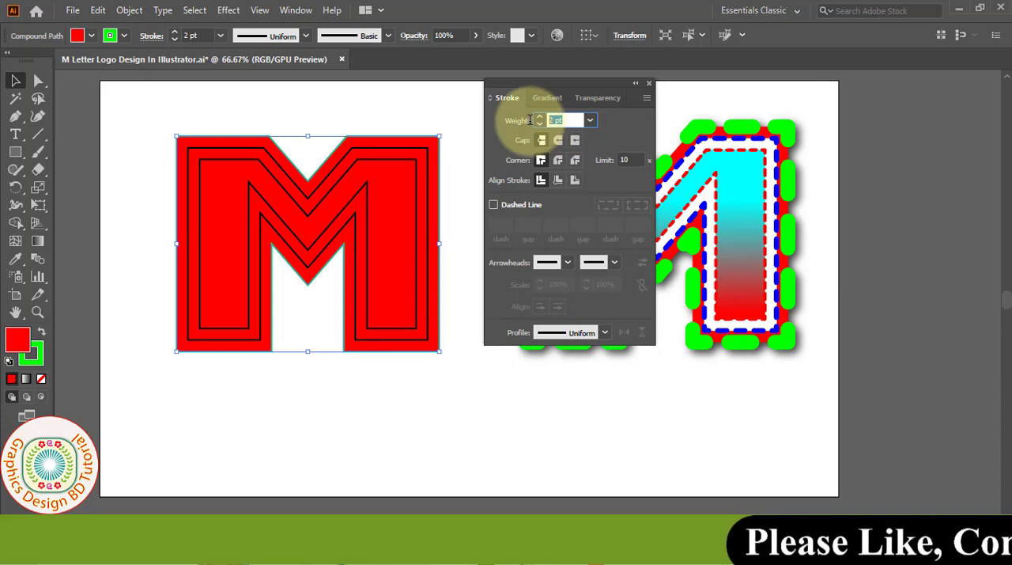
type("25")
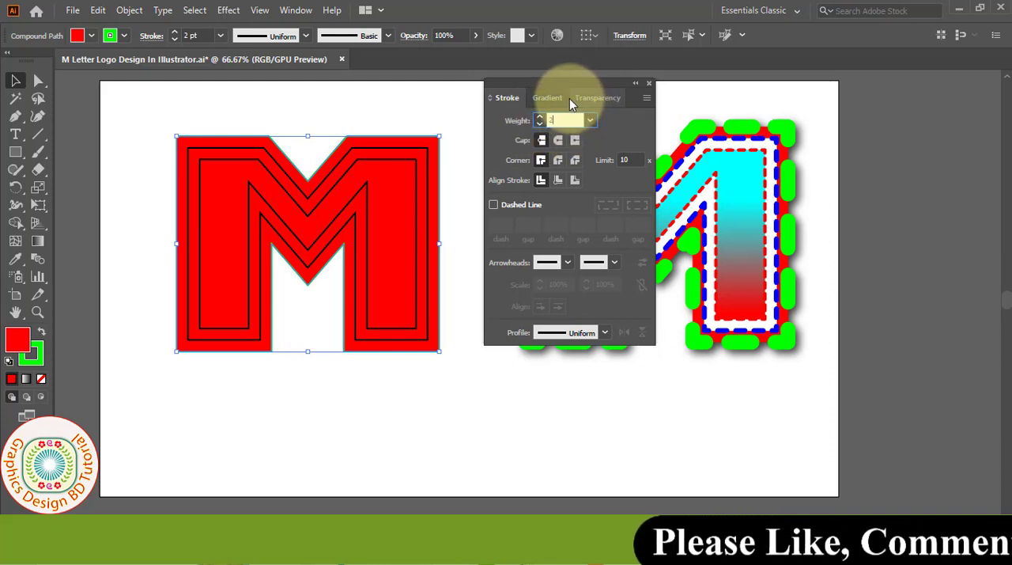
- Make the outermost M's green stroke a dashed line with 45 pt dashes, round caps and round joins
left_click(494, 205)
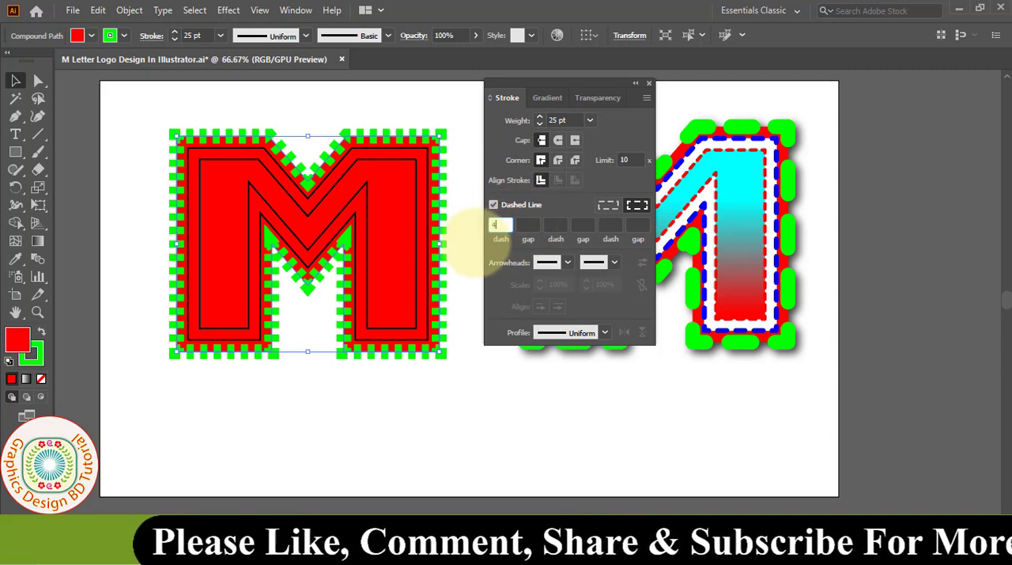
type("45")
left_click(559, 141)
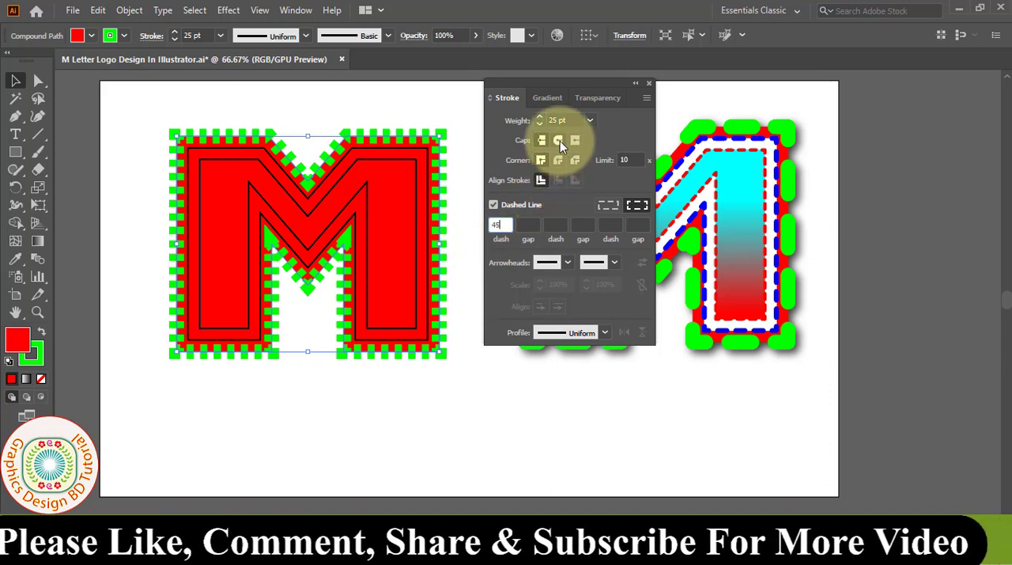
left_click(559, 141)
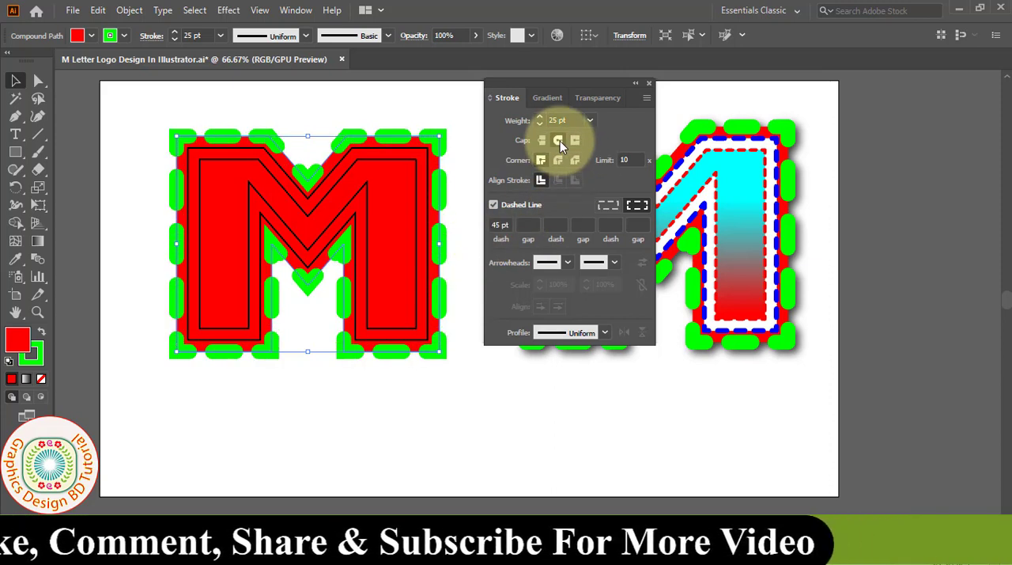
left_click(559, 160)
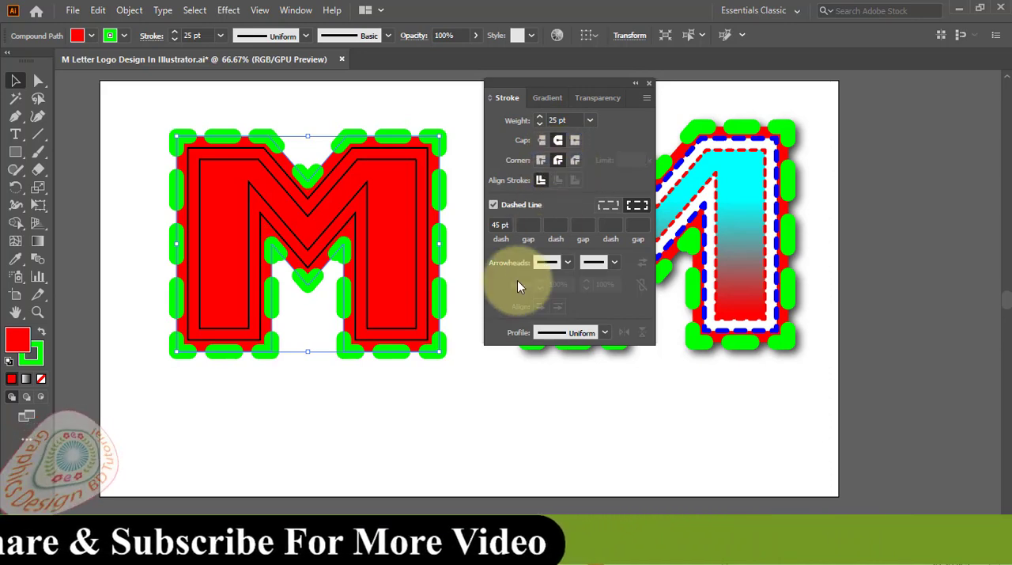
left_click(155, 220)
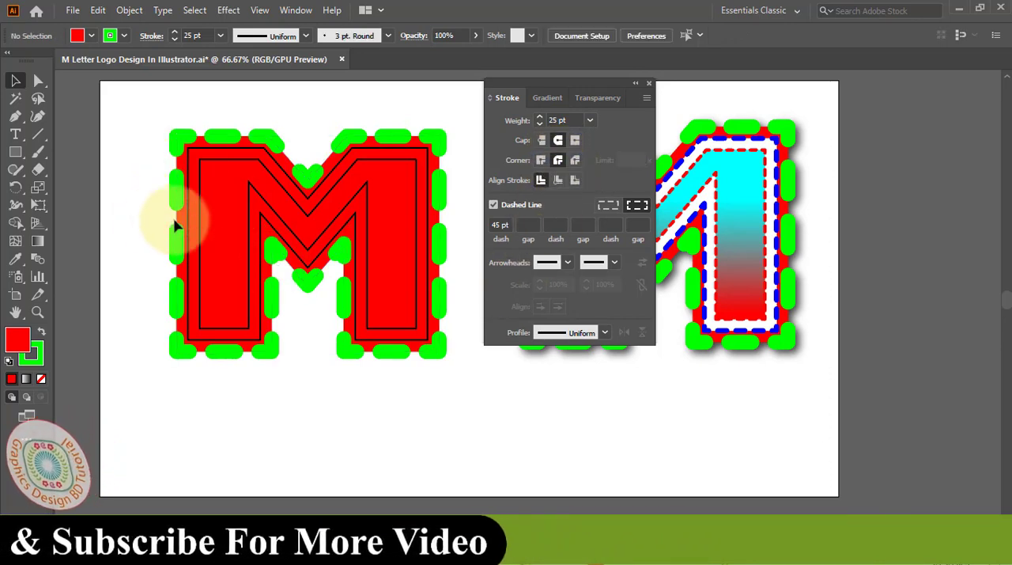
- Fill the middle M outline with white and set its stroke colour to blue
left_click(207, 152)
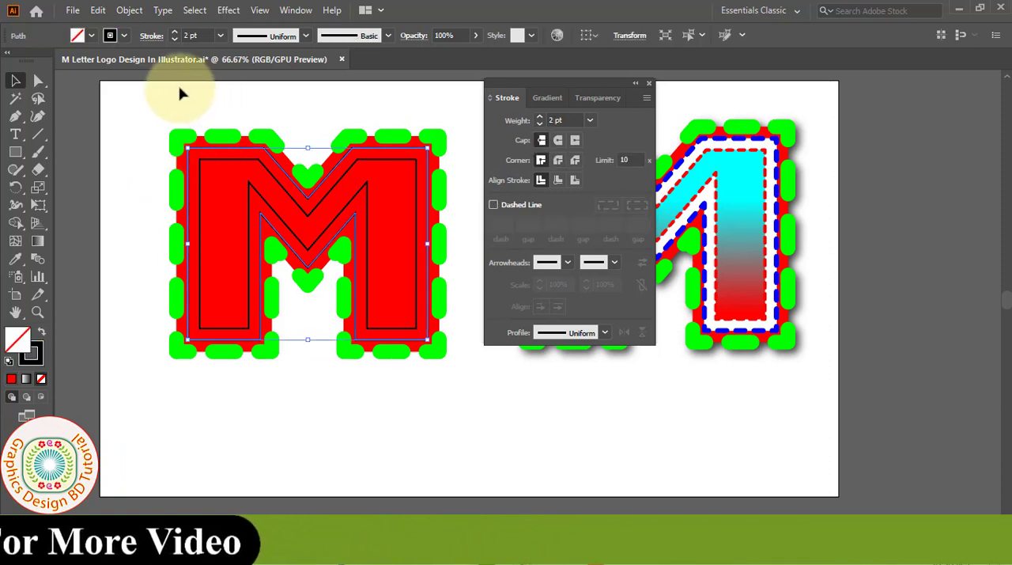
left_click(91, 35)
left_click(30, 62)
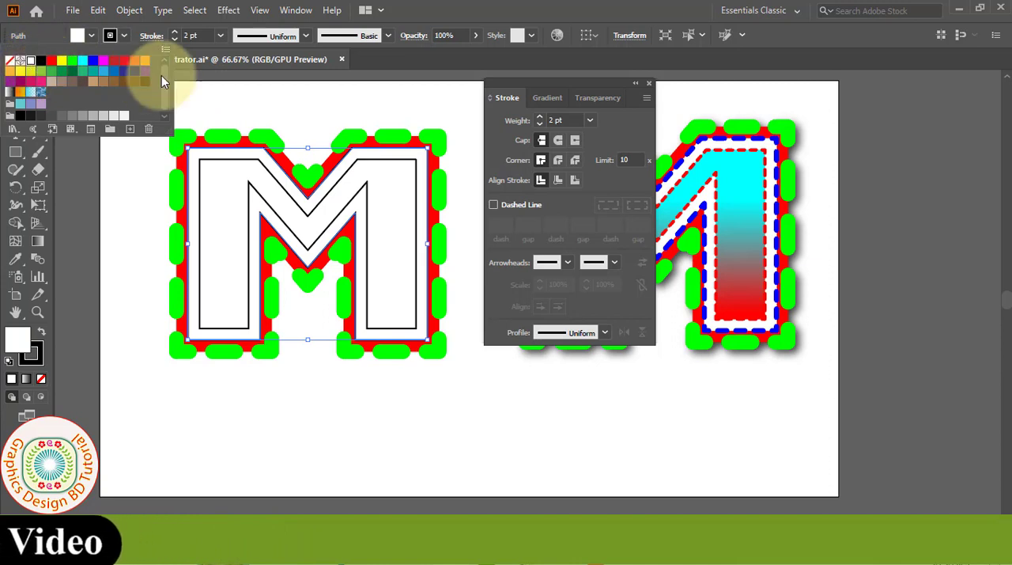
left_click(125, 36)
left_click(126, 35)
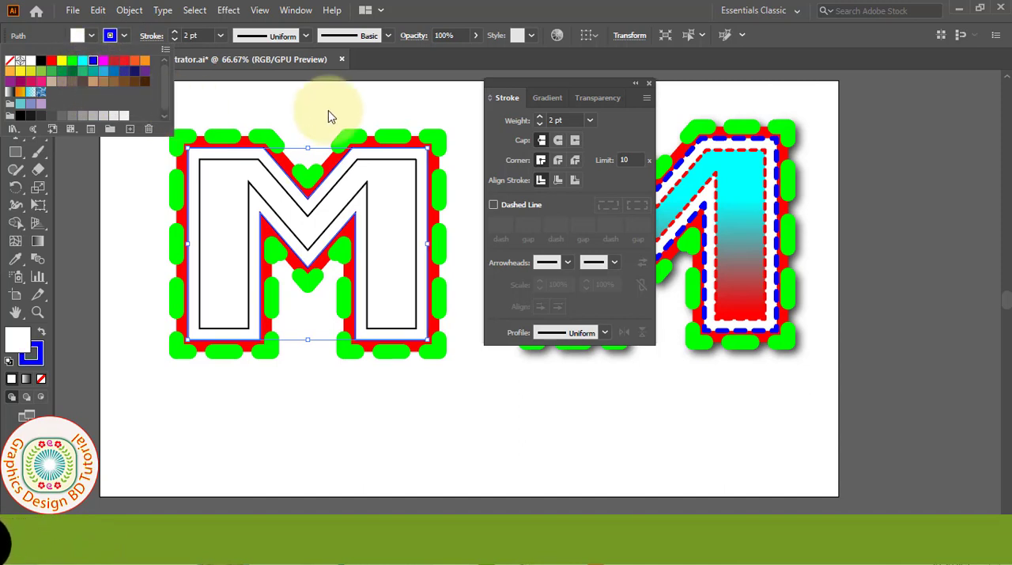
- Give the middle M outline an 8 pt dashed stroke with 15 pt dashes, round caps and round joins
left_click(465, 104)
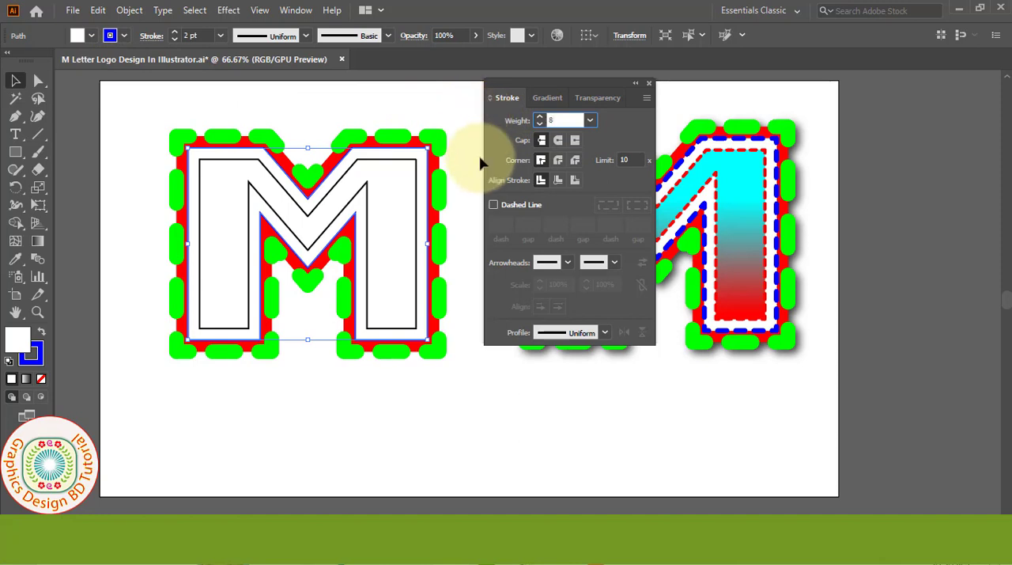
left_click(493, 204)
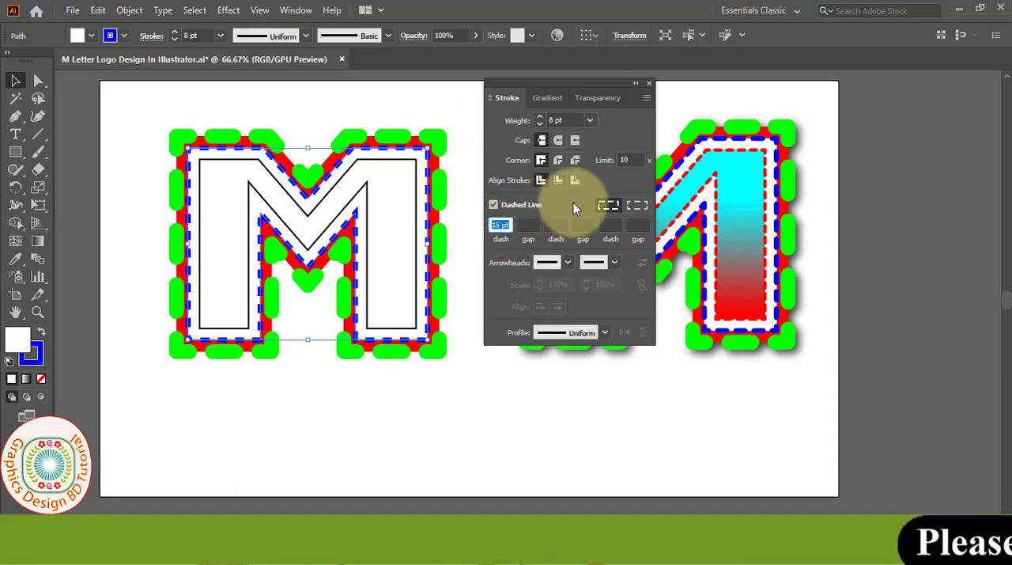
left_click(557, 141)
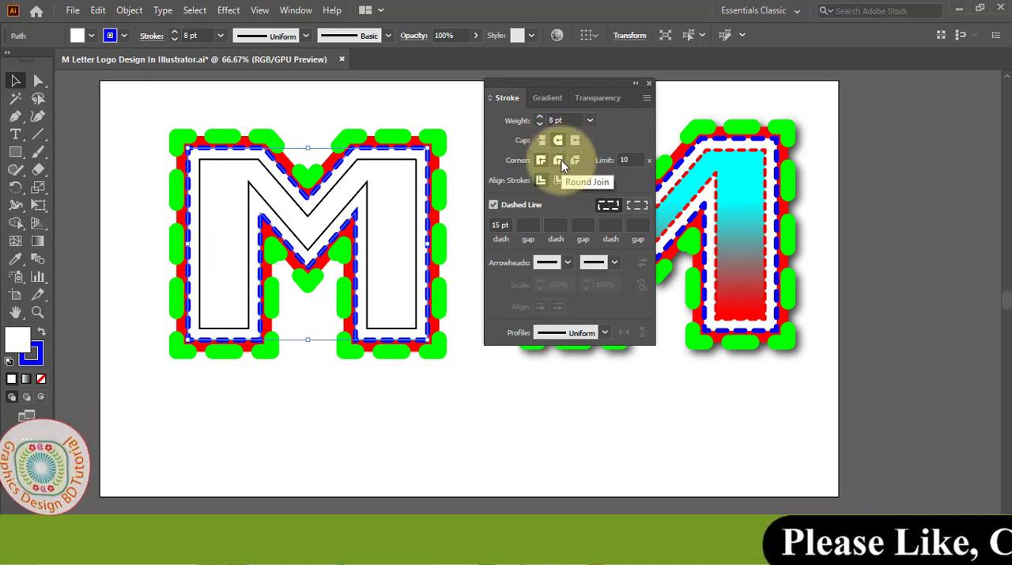
left_click(560, 160)
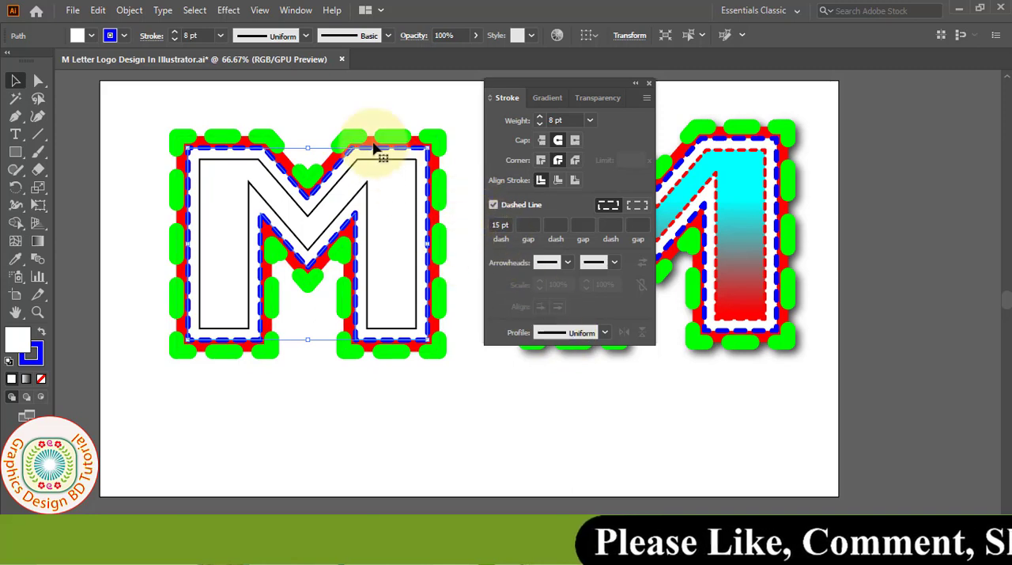
left_click(371, 103)
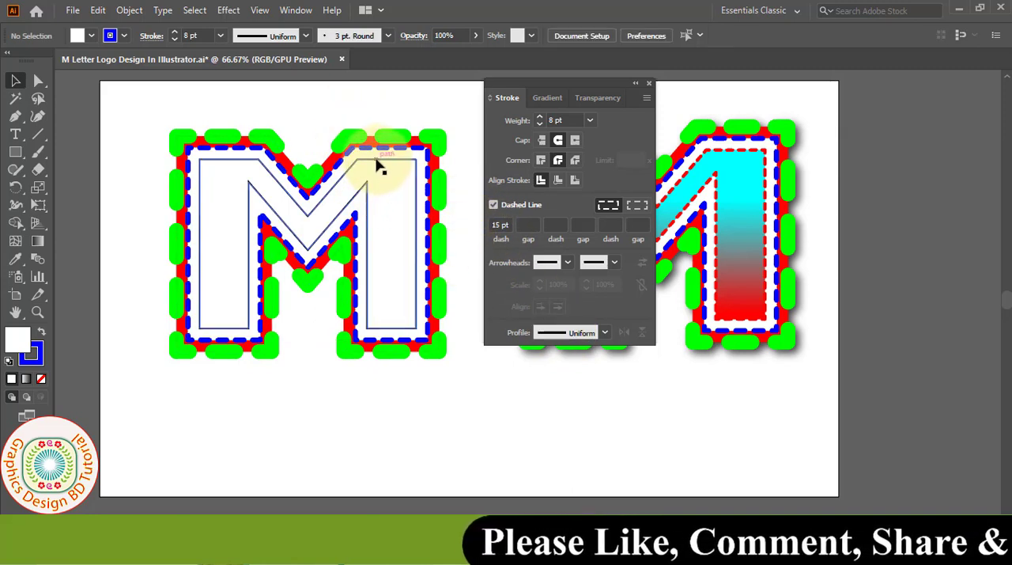
- Give the innermost M outline a 5 pt dashed stroke with 10 pt dashes
left_click(378, 161)
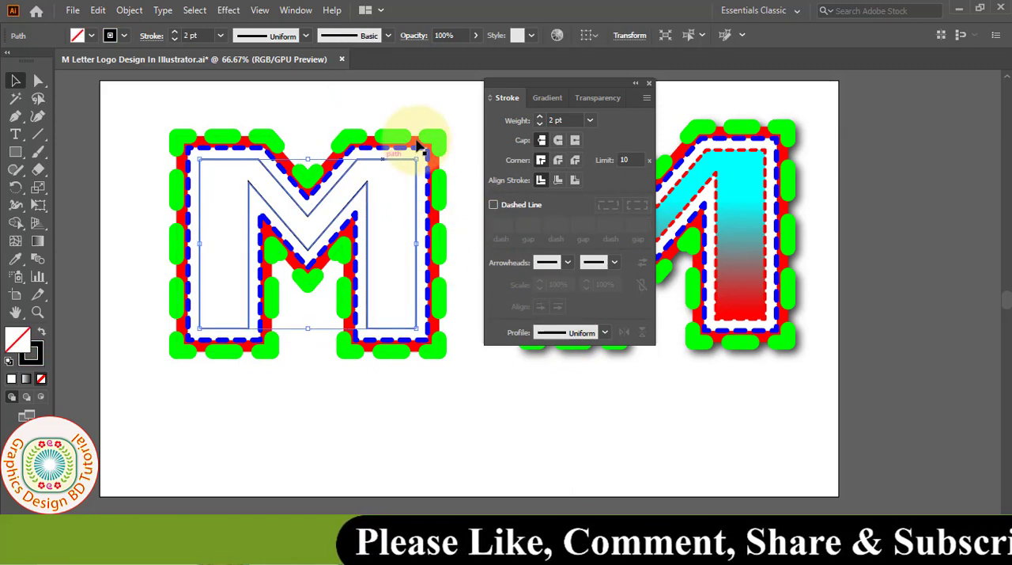
left_click(569, 120)
type("5")
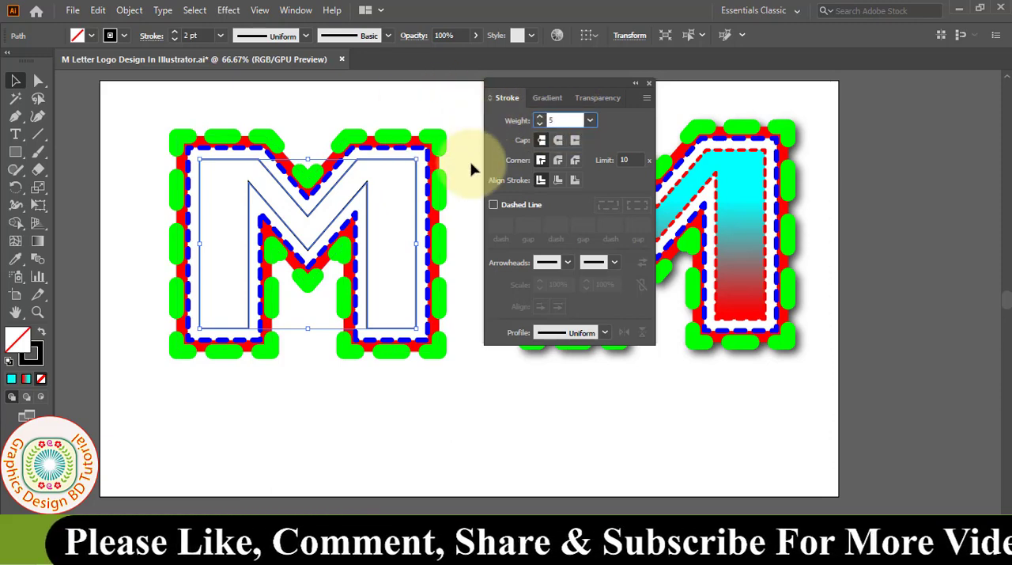
left_click(494, 204)
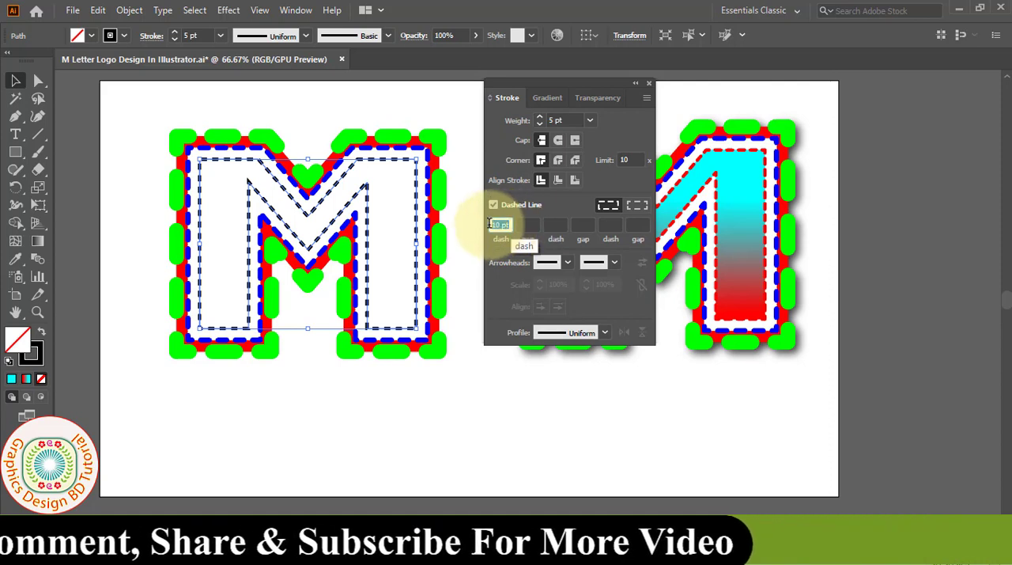
left_click(464, 158)
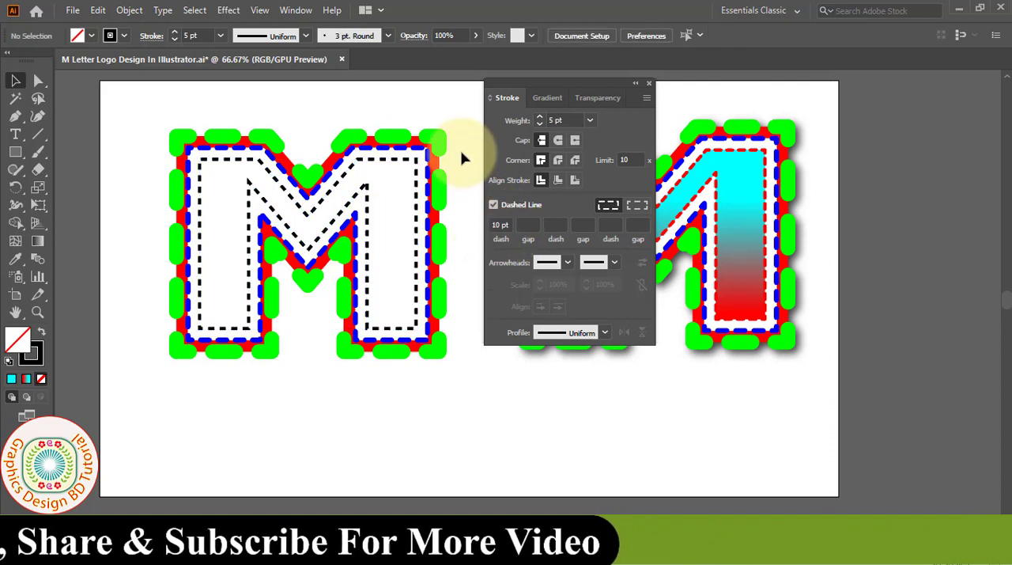
- Fill the innermost M outline with solid black
left_click_drag(481, 288, 163, 91)
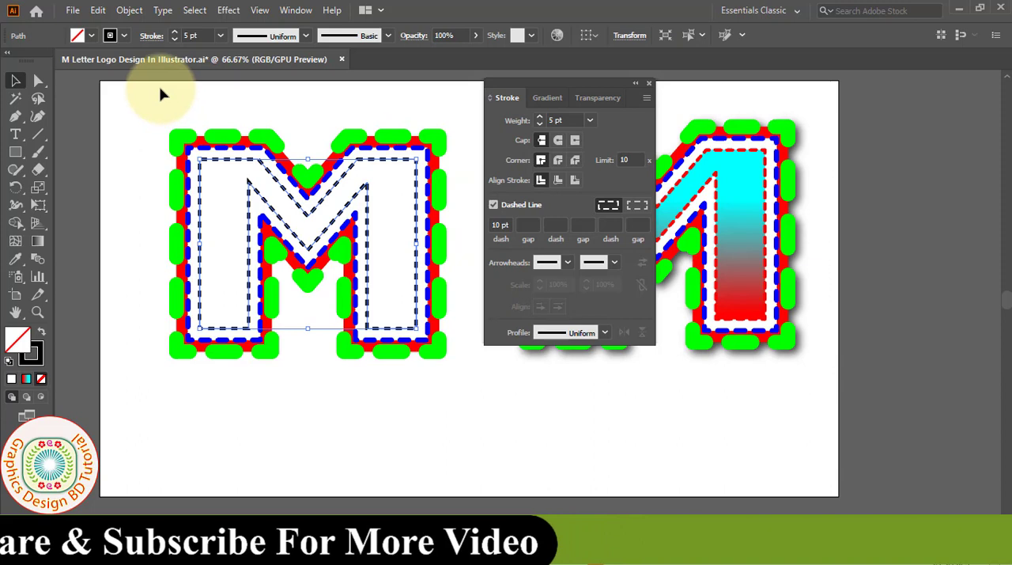
left_click(94, 35)
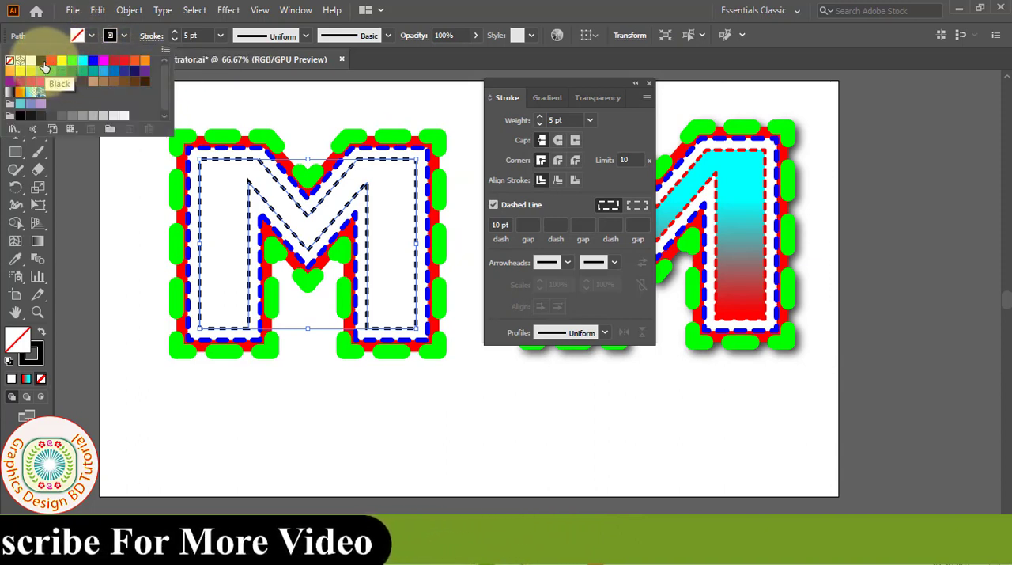
left_click(40, 60)
left_click(210, 204)
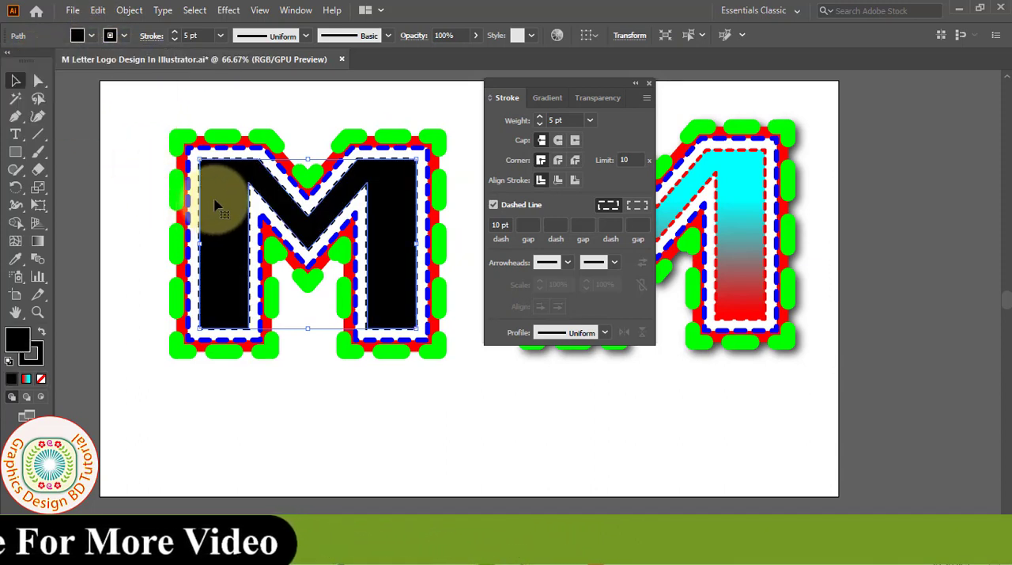
left_click(395, 203, "ctrl")
left_click_drag(443, 331, 355, 266)
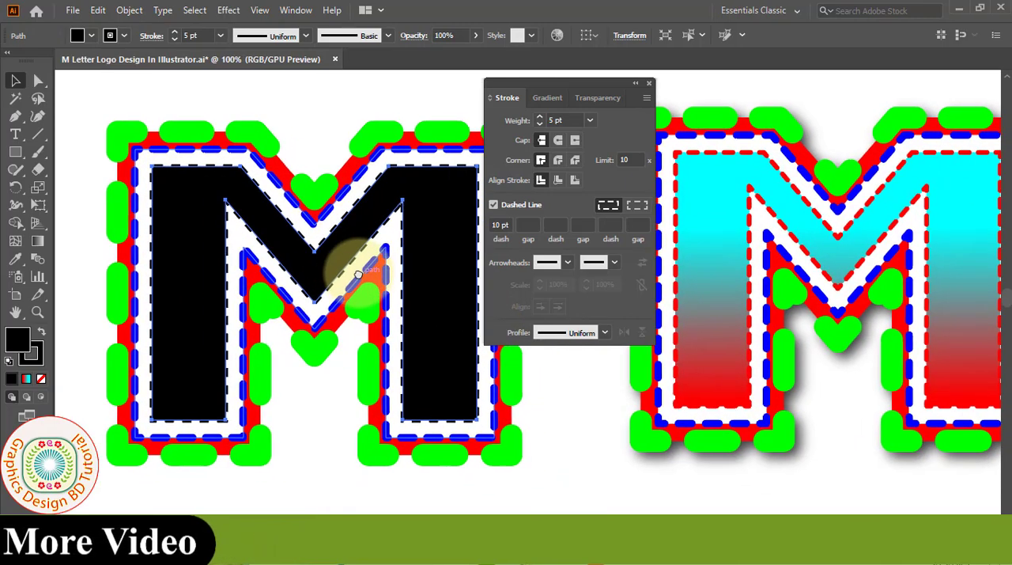
left_click(649, 83)
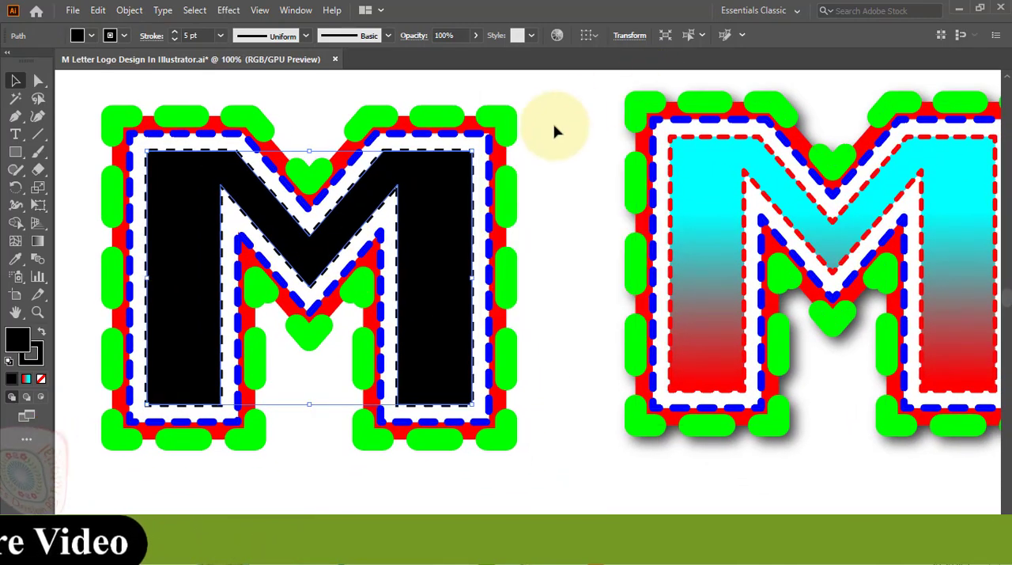
- Apply the red-to-cyan linear gradient to the innermost M and run it vertically, with cyan above and red below
left_click(37, 241)
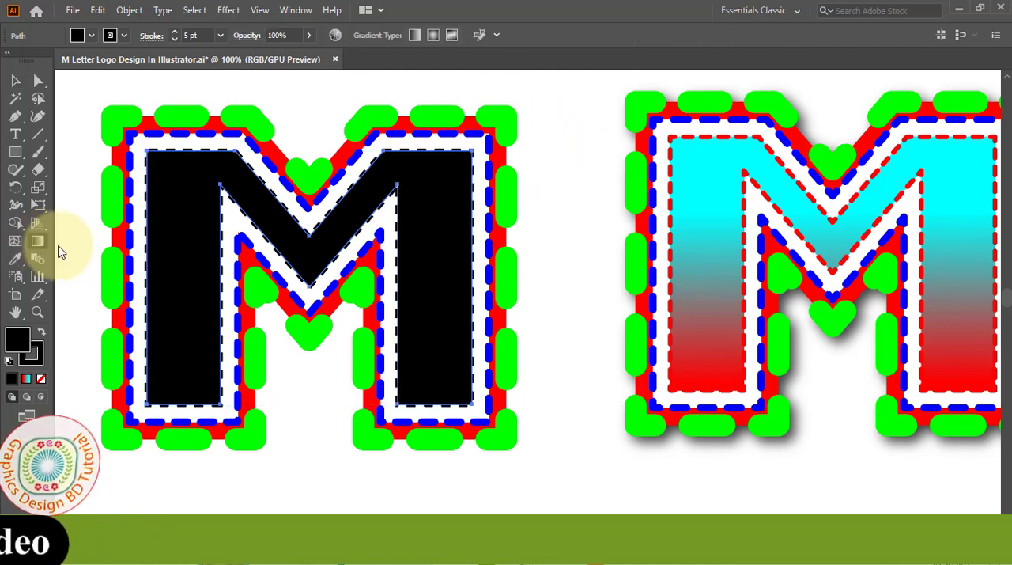
left_click(303, 254)
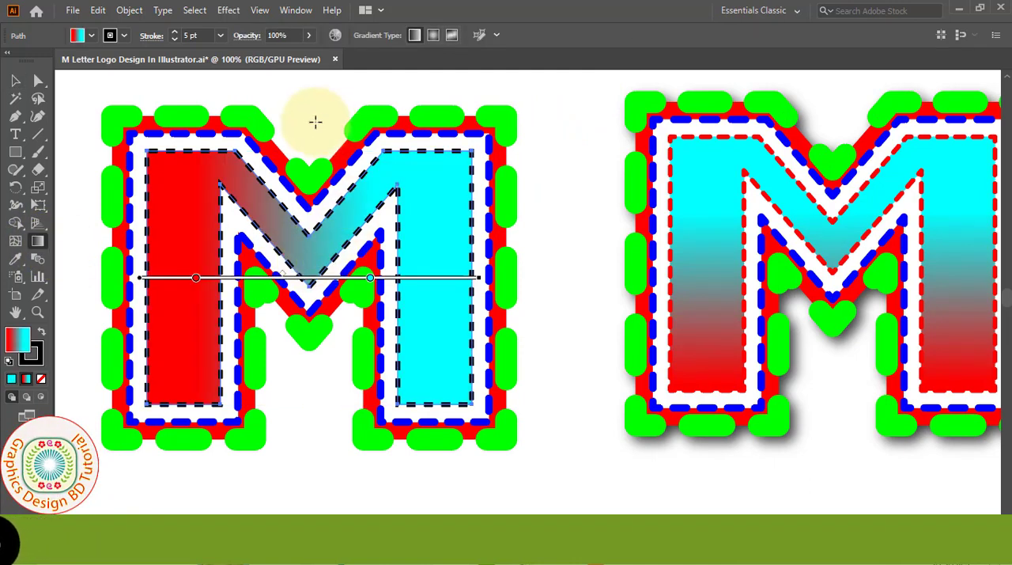
mouse_move(309, 110)
left_mouse_down()
mouse_move(316, 272)
mouse_move(307, 403)
left_mouse_up()
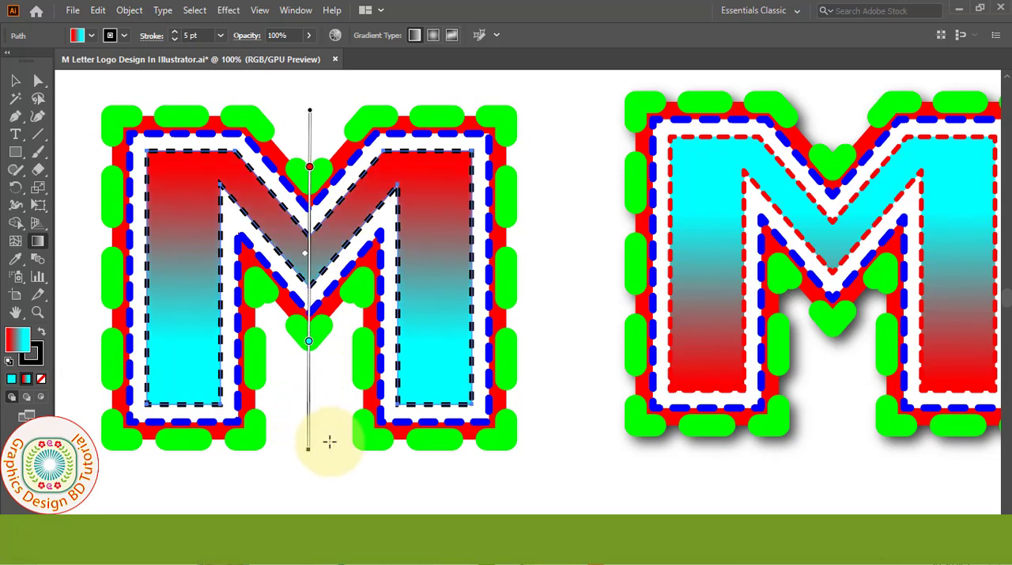
mouse_move(322, 447)
left_mouse_down()
mouse_move(327, 68)
mouse_move(317, 241)
mouse_move(327, 238)
left_mouse_up()
left_click_drag(422, 356, 415, 261)
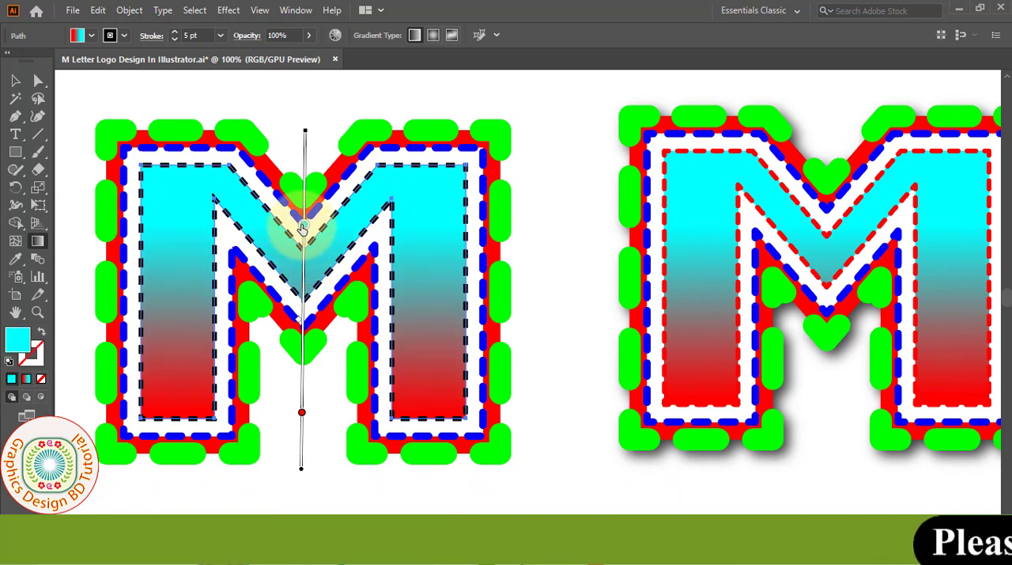
- Inspect the colour settings of the gradient's cyan and red stops on the innermost M
double_click(303, 226)
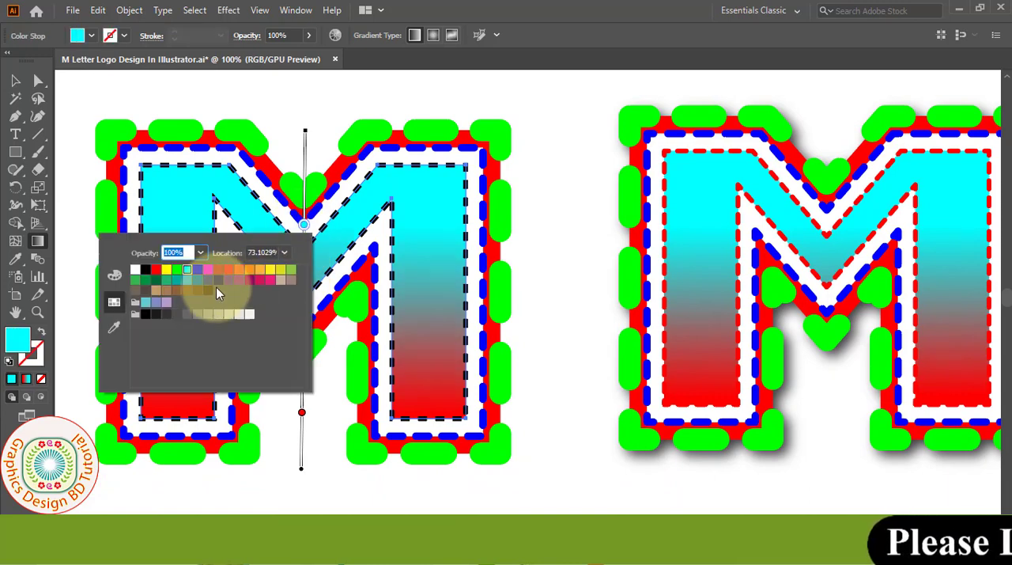
left_click(306, 226)
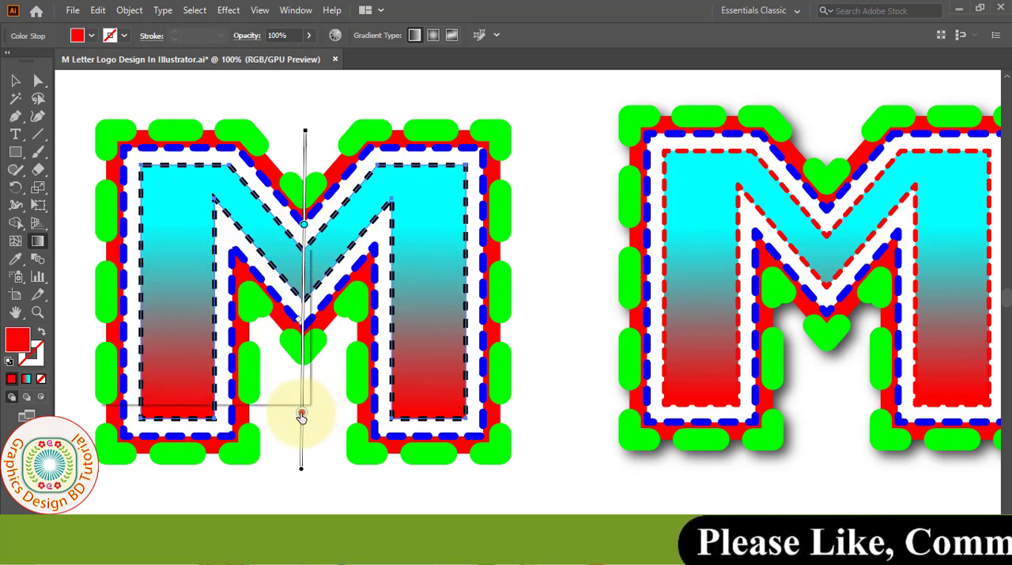
double_click(302, 415)
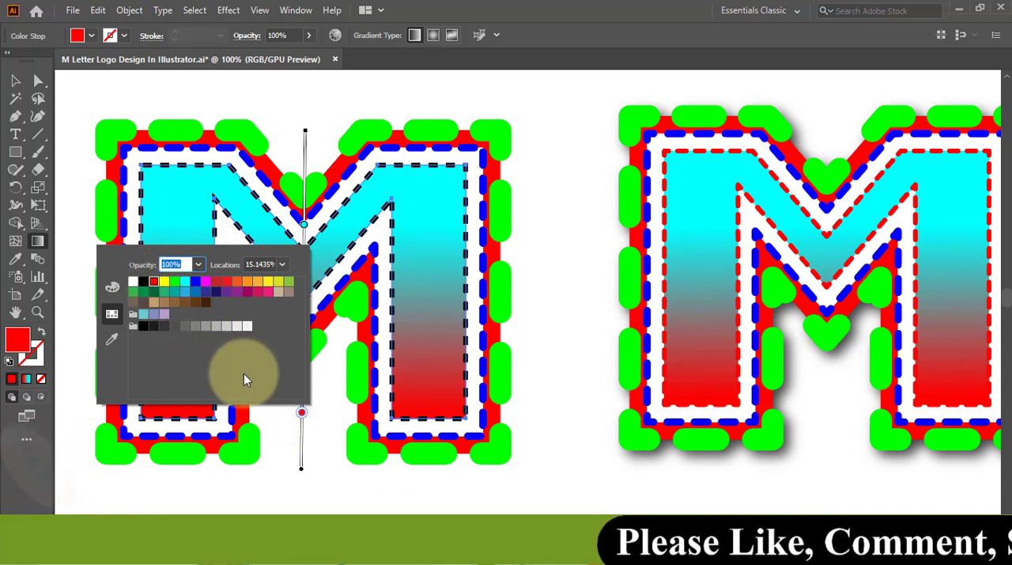
- Close the gradient stop's colour settings and delete the finished reference M beside the new logo
left_click(297, 412)
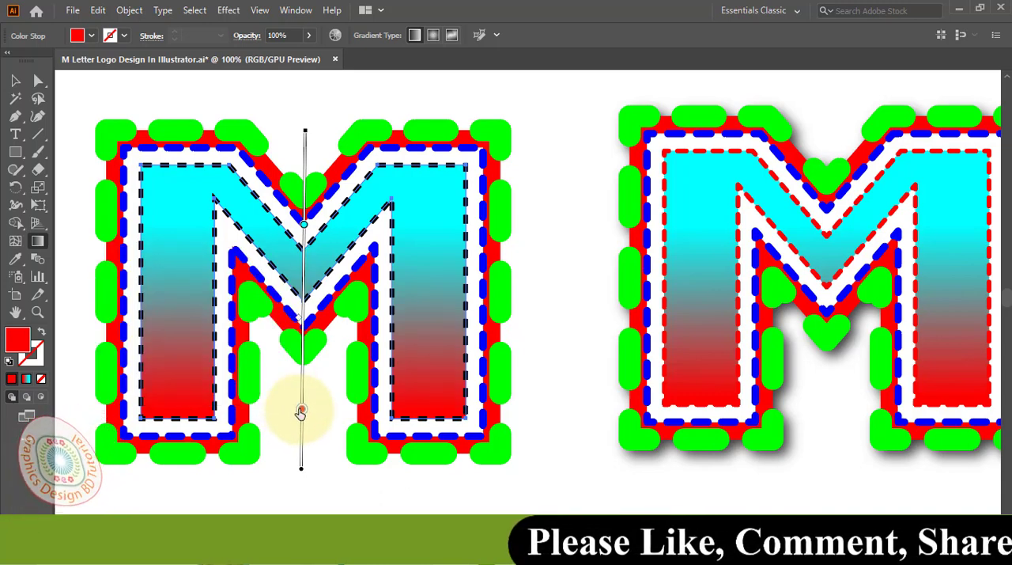
left_click(15, 81)
left_click_drag(605, 96, 979, 468)
key("Delete")
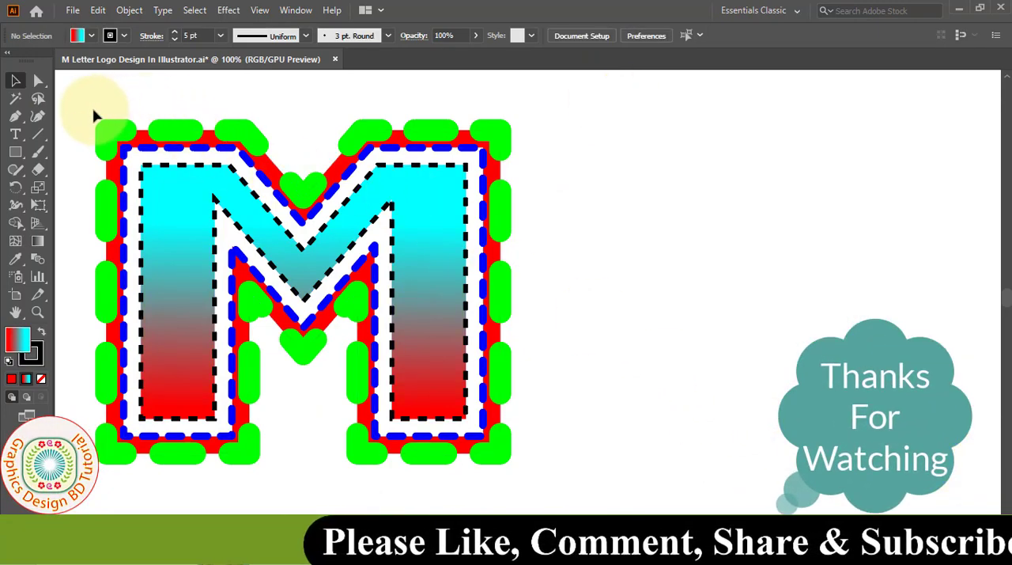
- Move all layers of the M logo together towards the middle of the artboard and group them
left_click_drag(93, 115, 549, 475)
left_click_drag(428, 404, 541, 395)
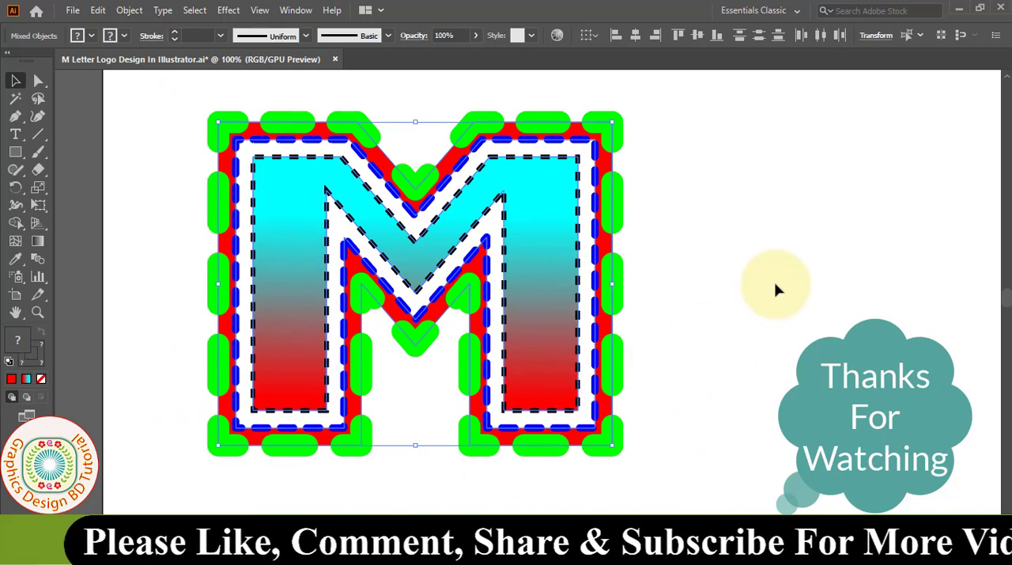
right_click(446, 195)
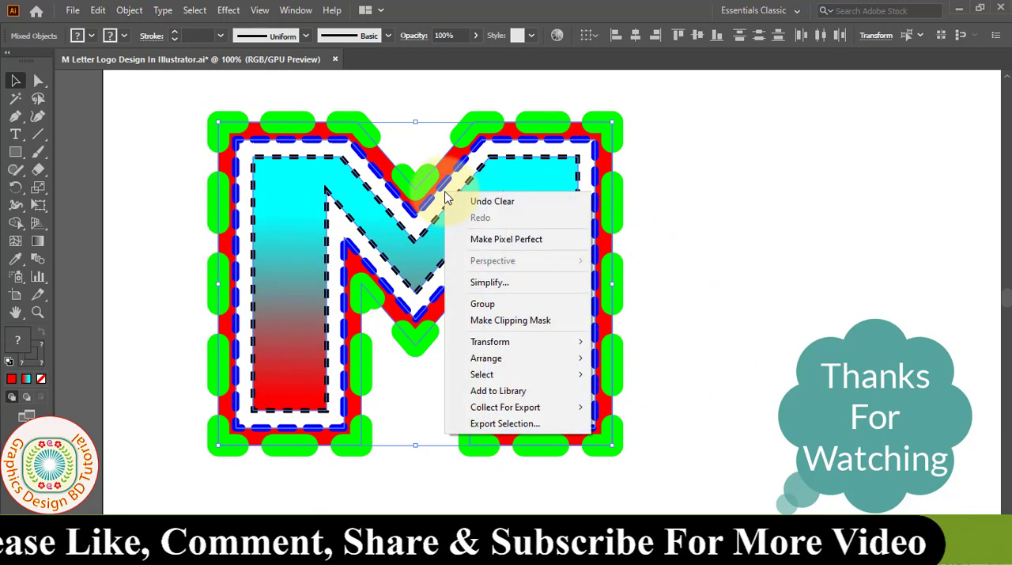
left_click(484, 303)
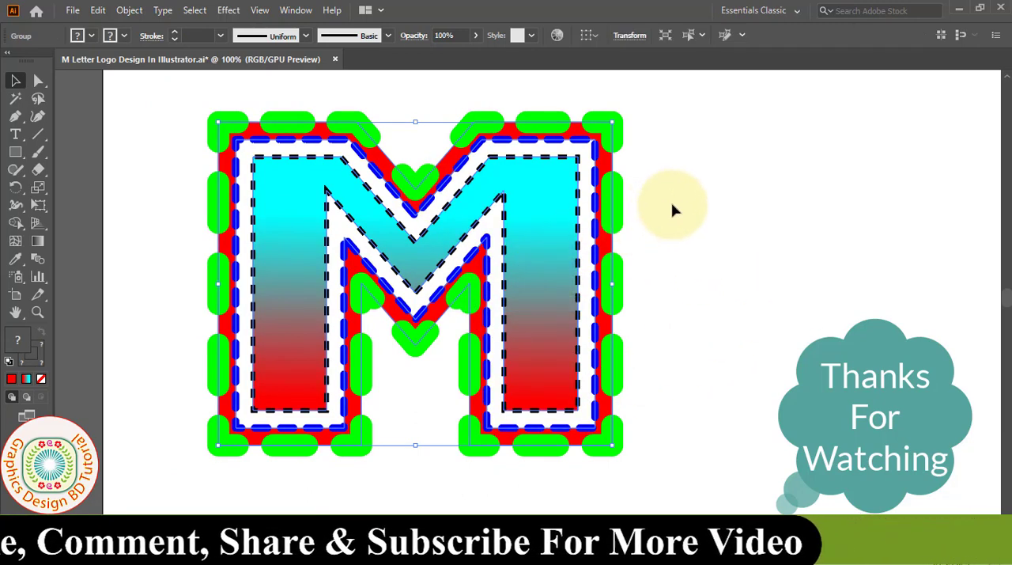
- Apply a Drop Shadow effect to the M group with Multiply mode, 75% opacity, 7 px X and Y offsets and 5 px blur
left_click(229, 10)
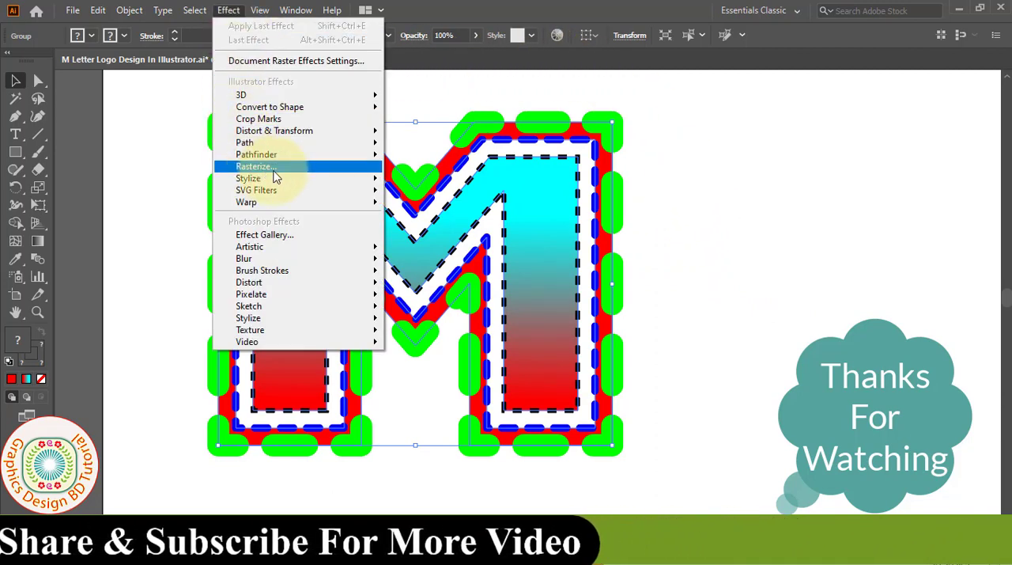
mouse_move(345, 184)
left_click(434, 180)
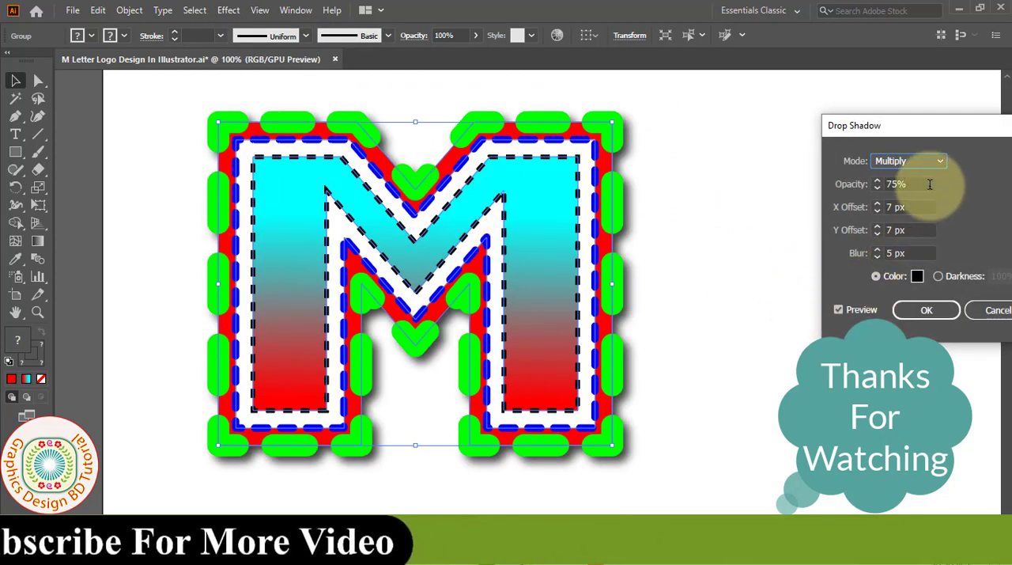
left_click(941, 161)
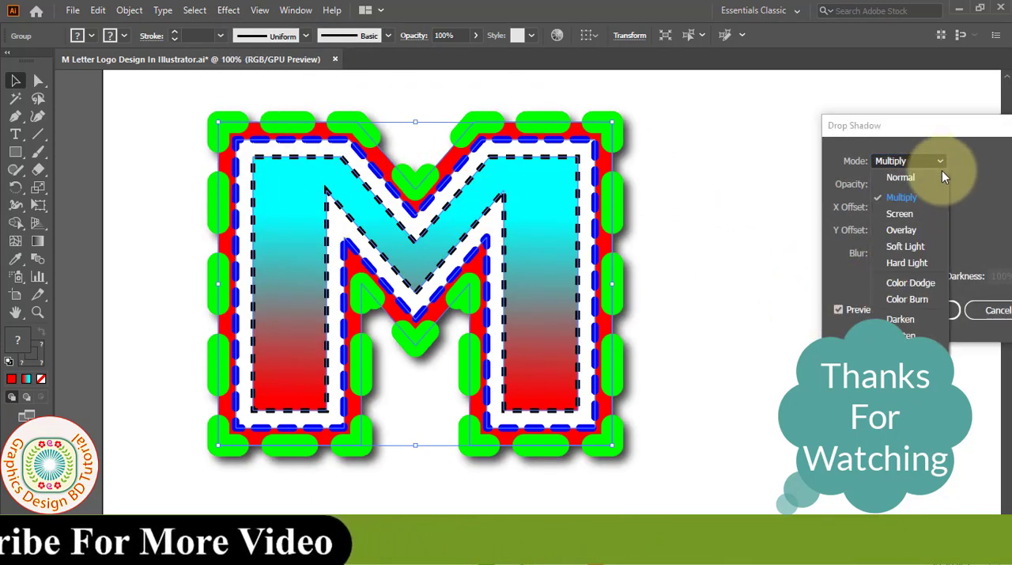
left_click(906, 197)
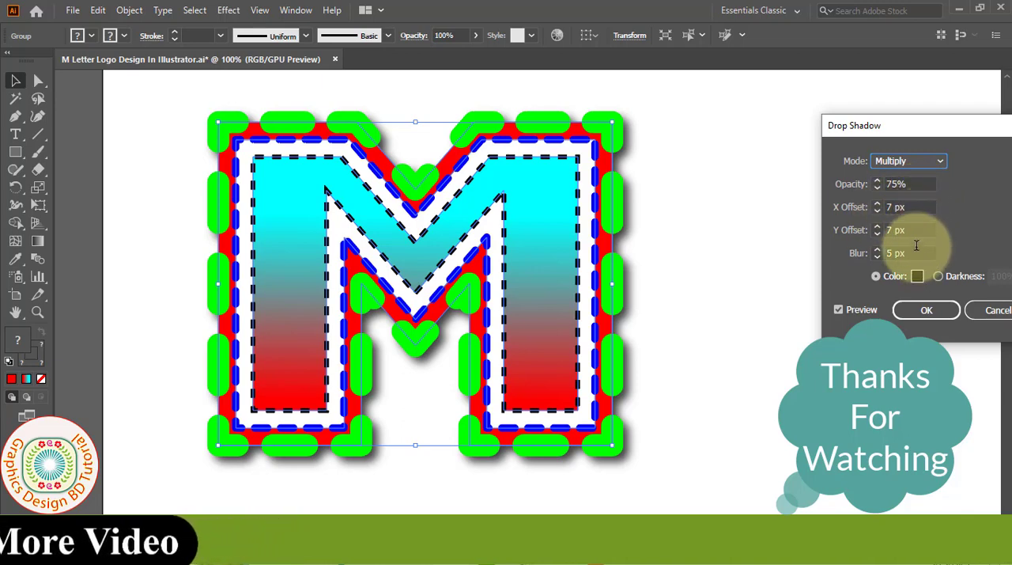
double_click(918, 209)
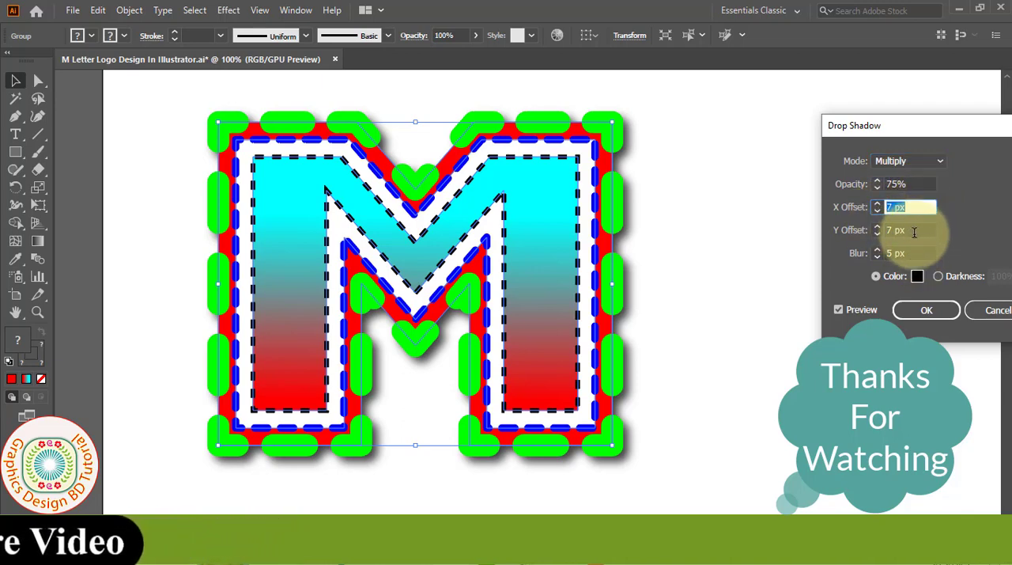
double_click(913, 230)
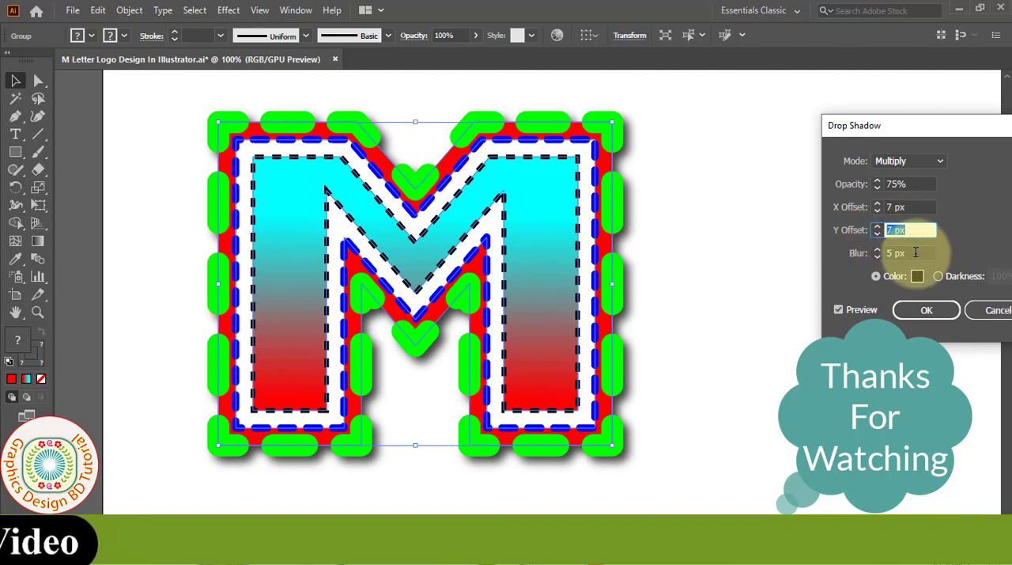
double_click(914, 252)
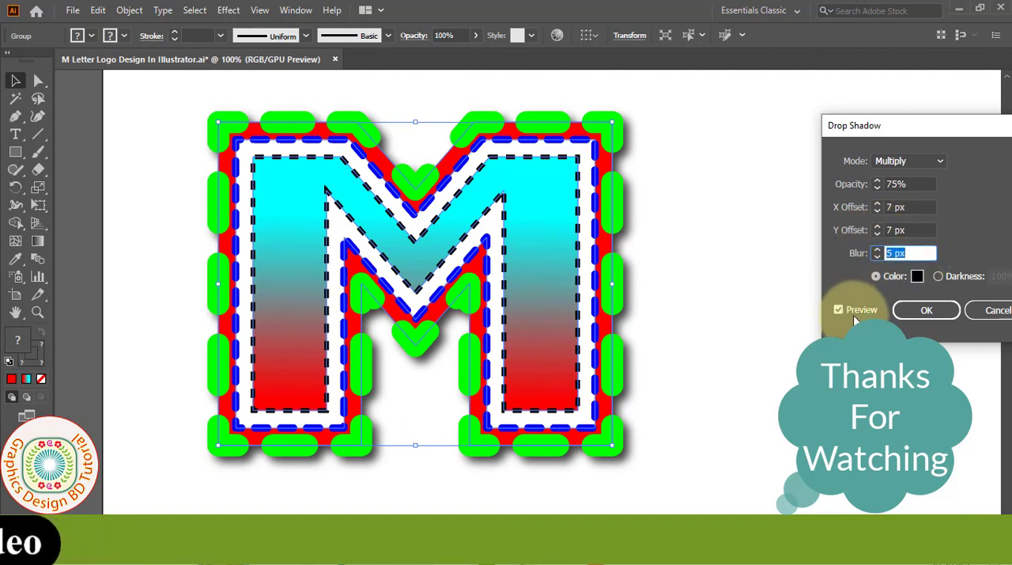
left_click(927, 310)
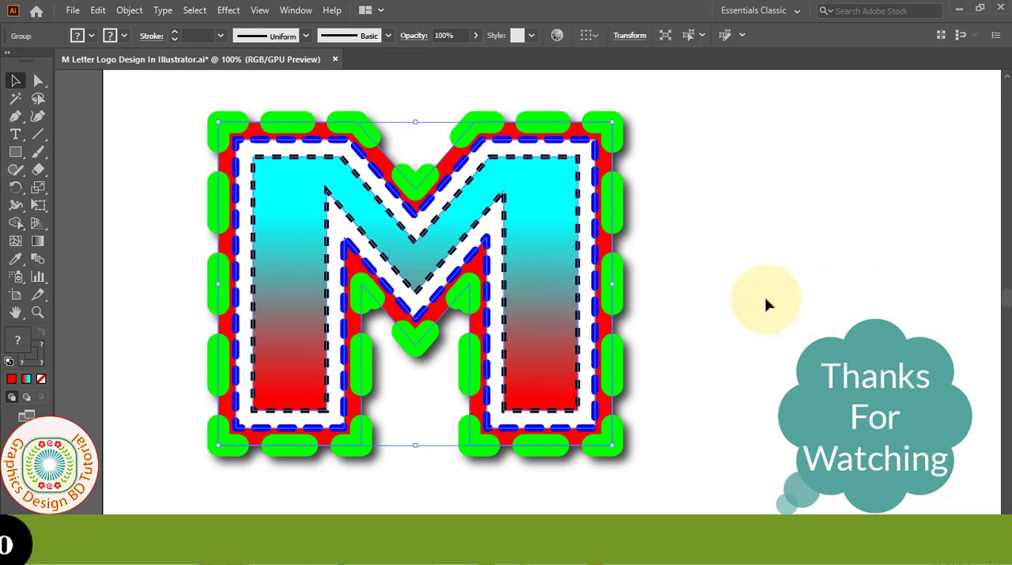
left_click(705, 300)
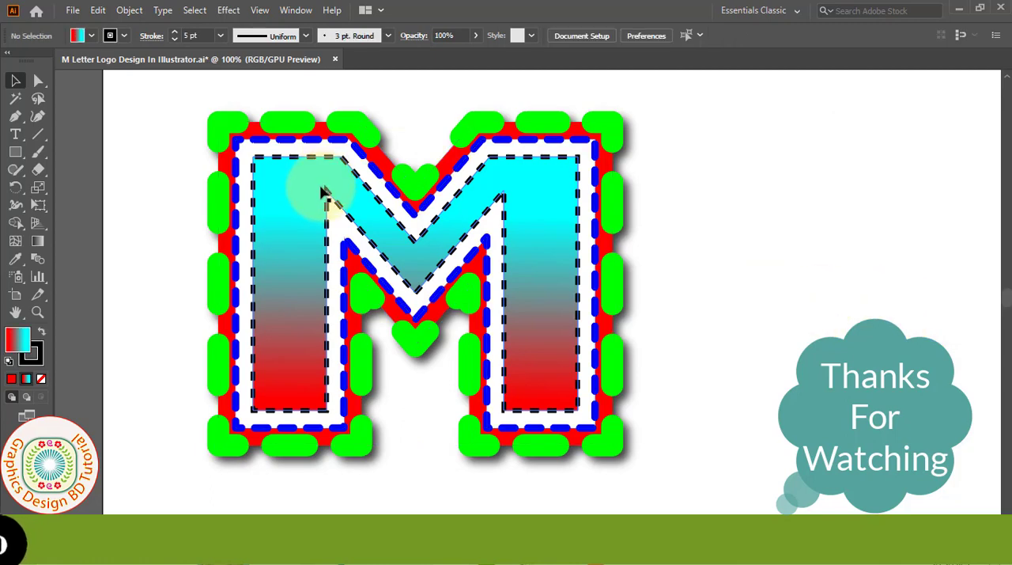
- Save the logo document
left_click(72, 11)
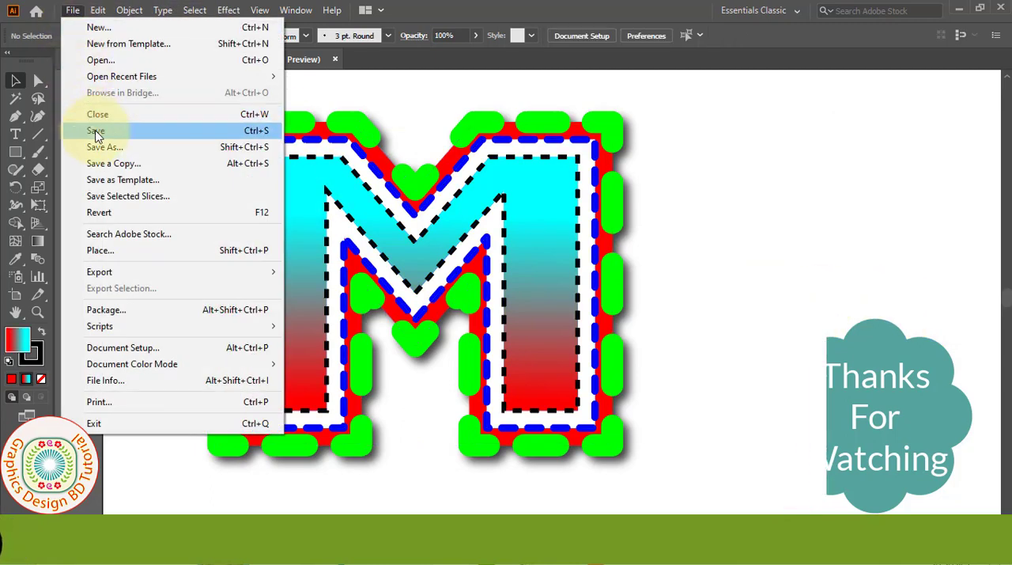